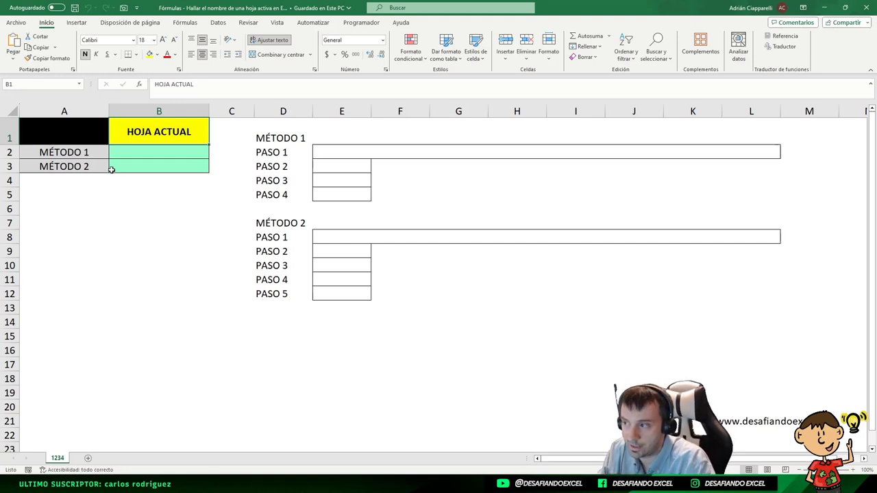
# Point out the MÉTODO 1 and MÉTODO 2 result cells and step boxes, ending on MÉTODO 1's PASO 1.
pyautogui.click(141, 152)
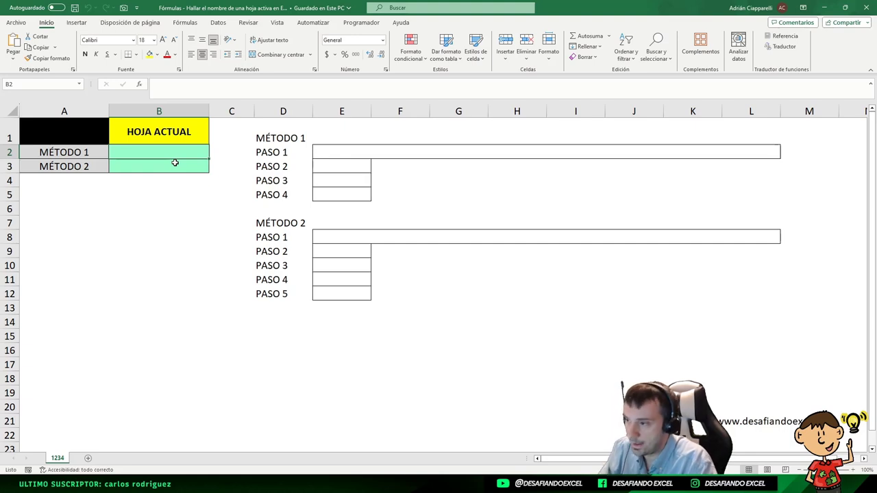
pyautogui.click(273, 140)
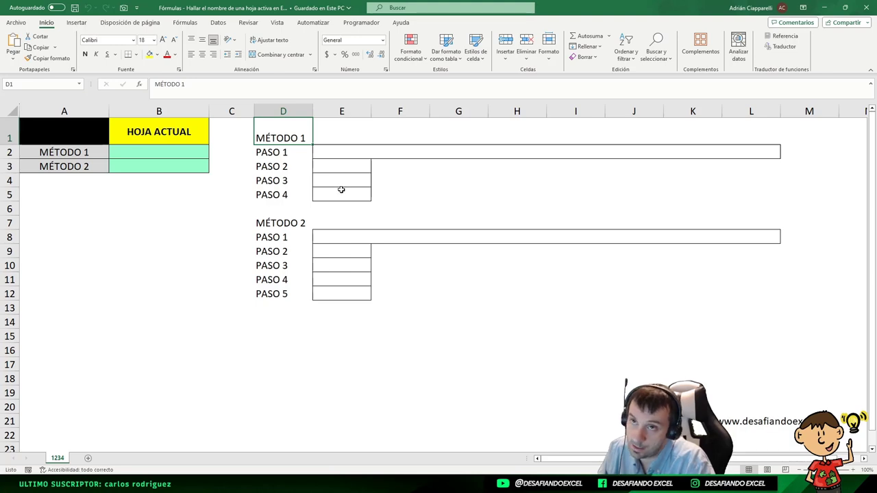
pyautogui.click(302, 222)
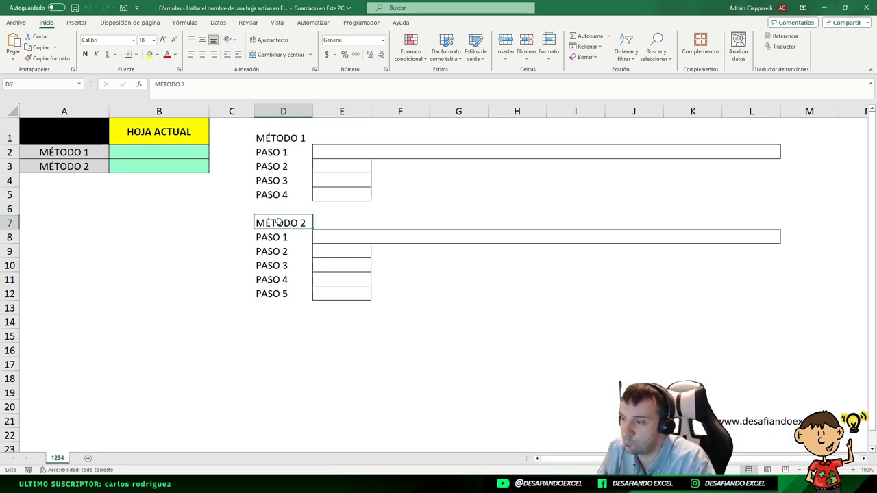
pyautogui.click(309, 239)
pyautogui.click(324, 234)
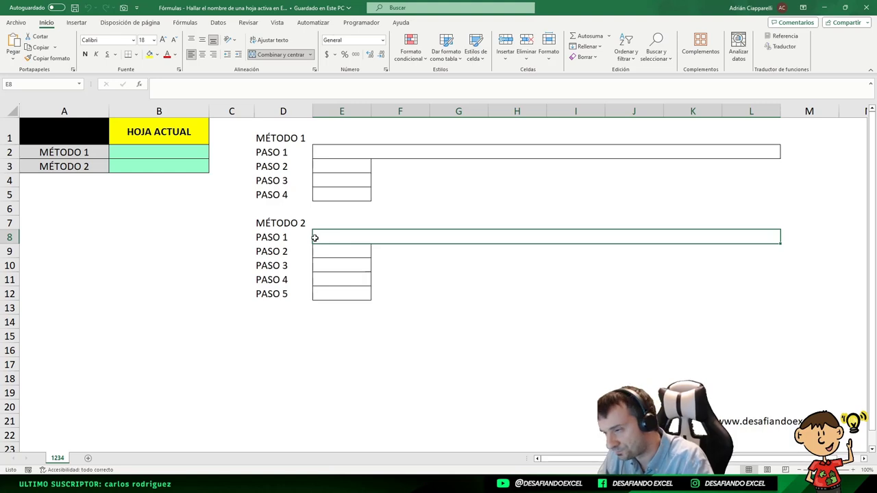
pyautogui.click(335, 163)
pyautogui.click(331, 157)
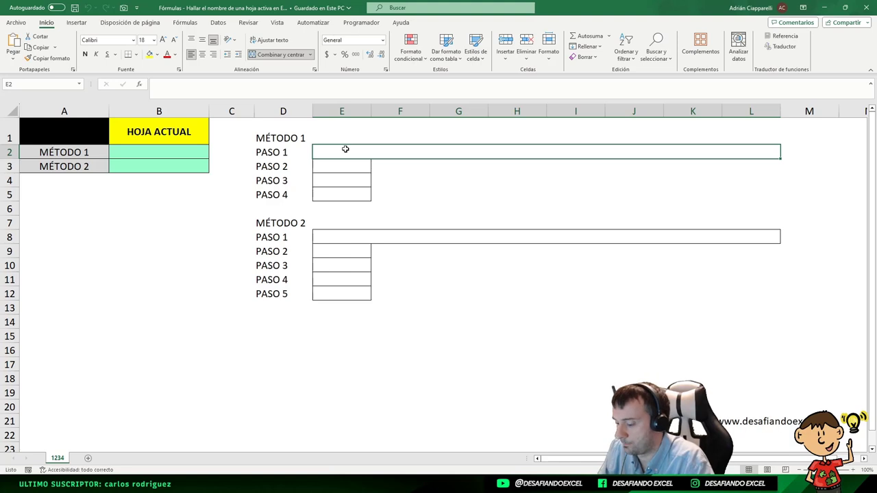
# Enter =CELDA("nombrearchivo";B1) in E2 to show the full path ending in sheet 1234.
pyautogui.write('=')
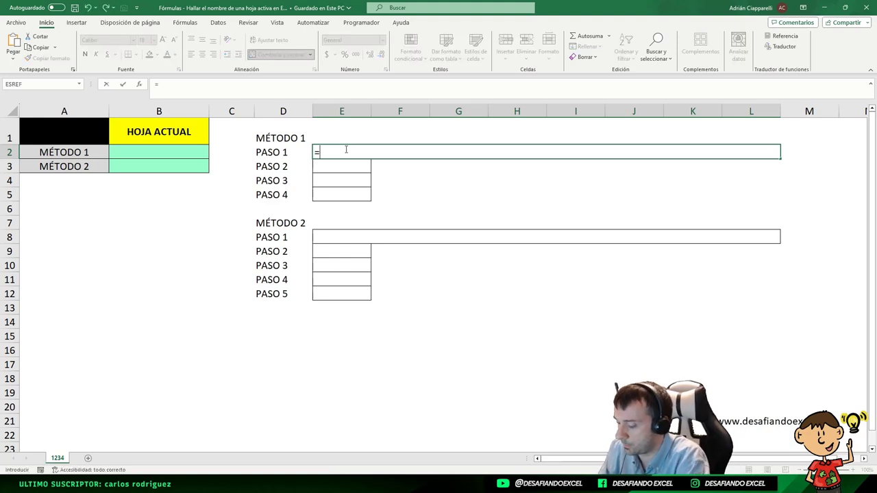
pyautogui.write('CELDA')
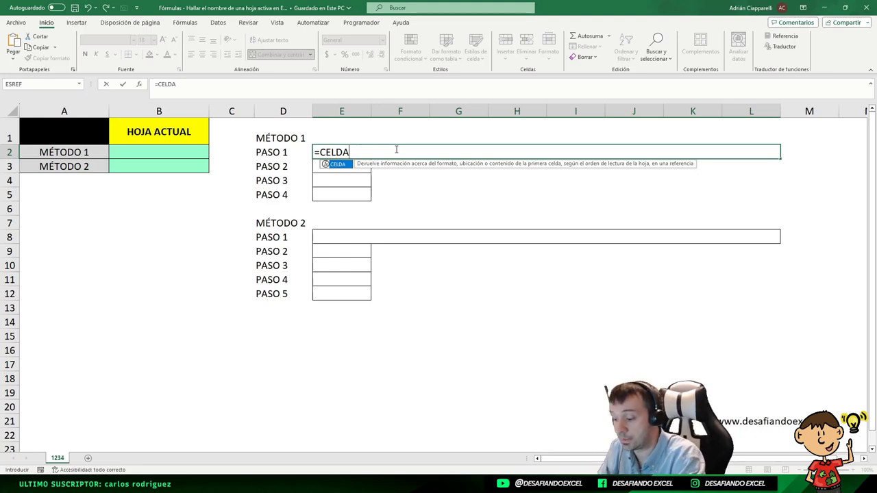
pyautogui.write('(')
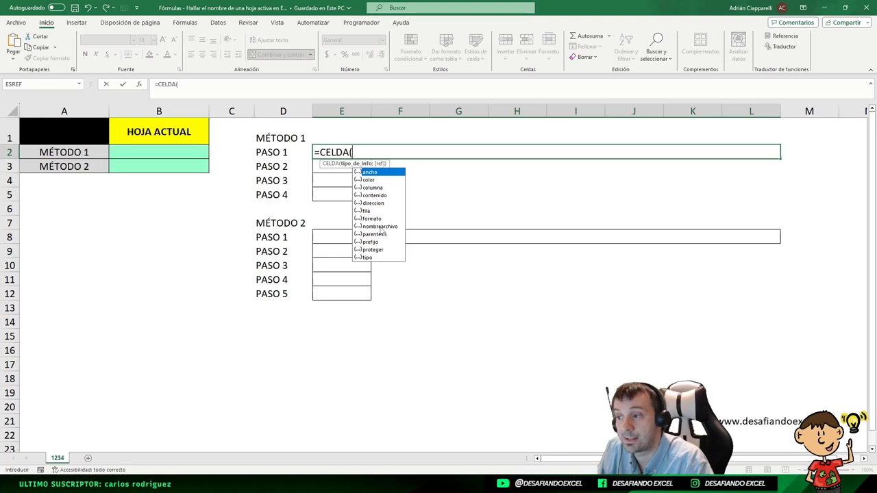
pyautogui.doubleClick(381, 227)
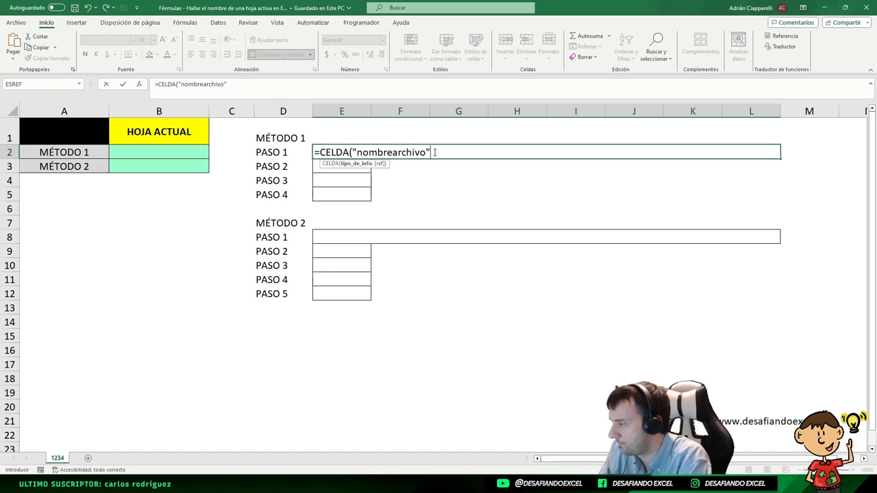
pyautogui.write(';')
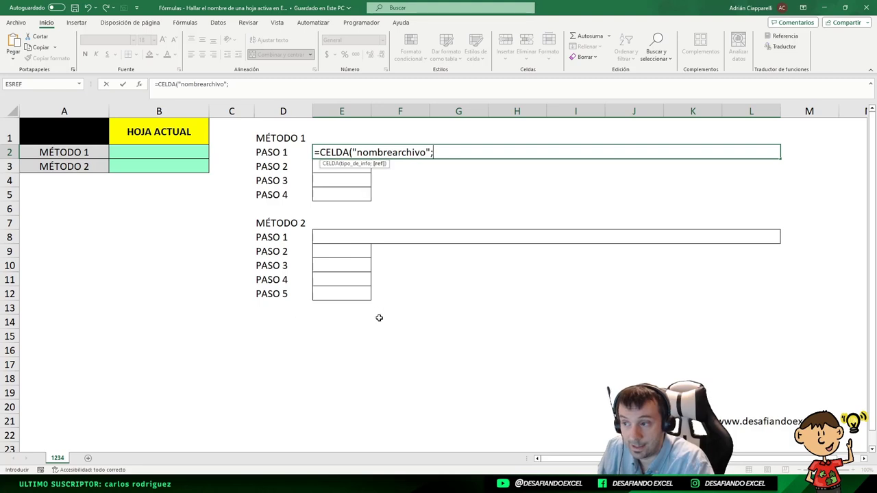
pyautogui.click(150, 131)
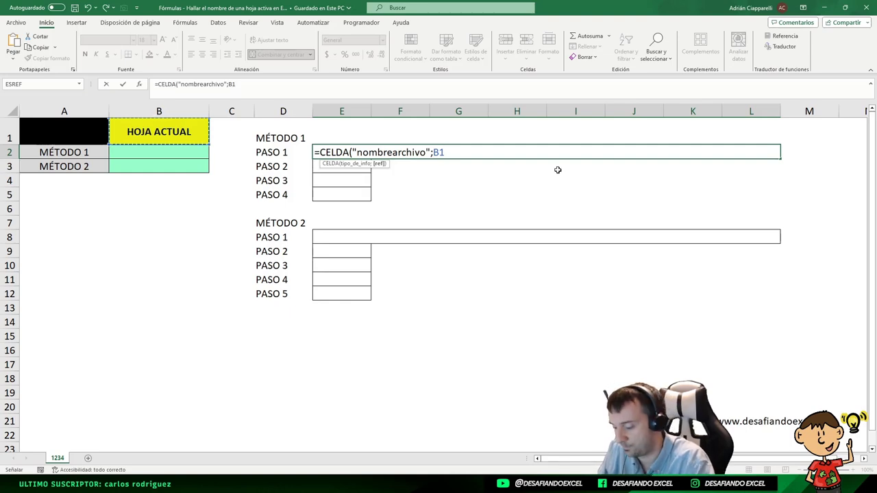
pyautogui.write(')')
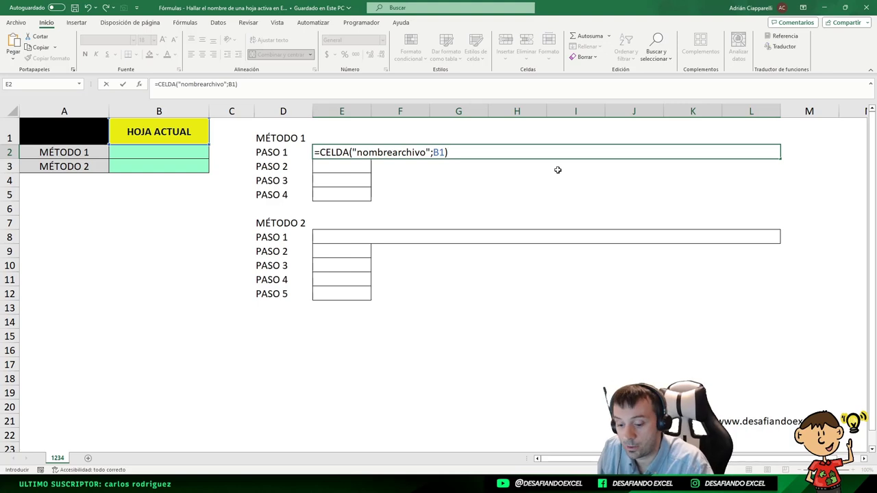
pyautogui.press('Return')
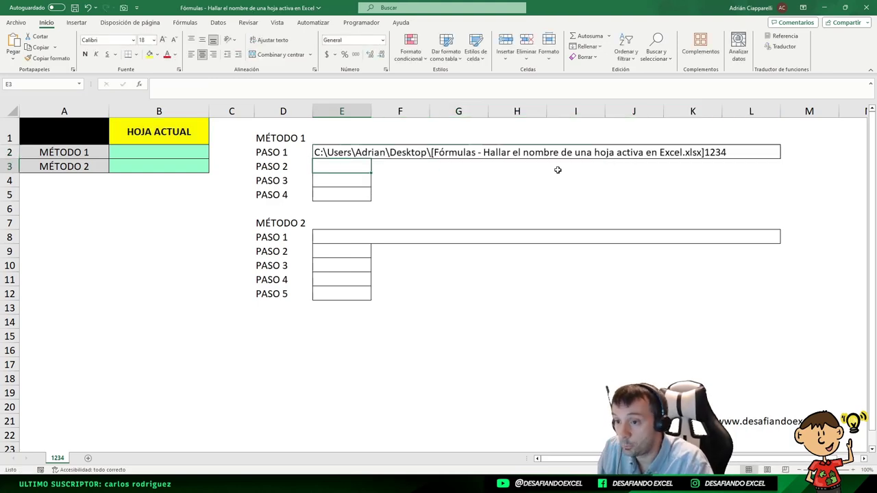
pyautogui.click(341, 153)
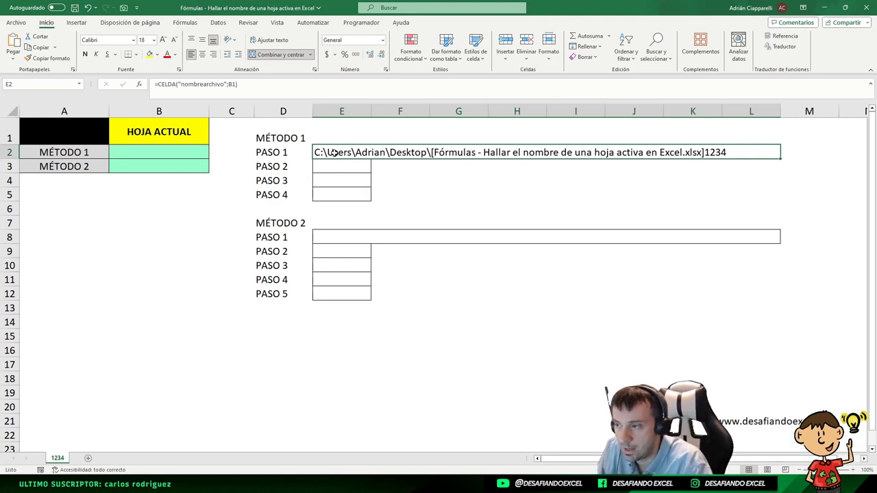
pyautogui.doubleClick(335, 152)
pyautogui.press('Escape')
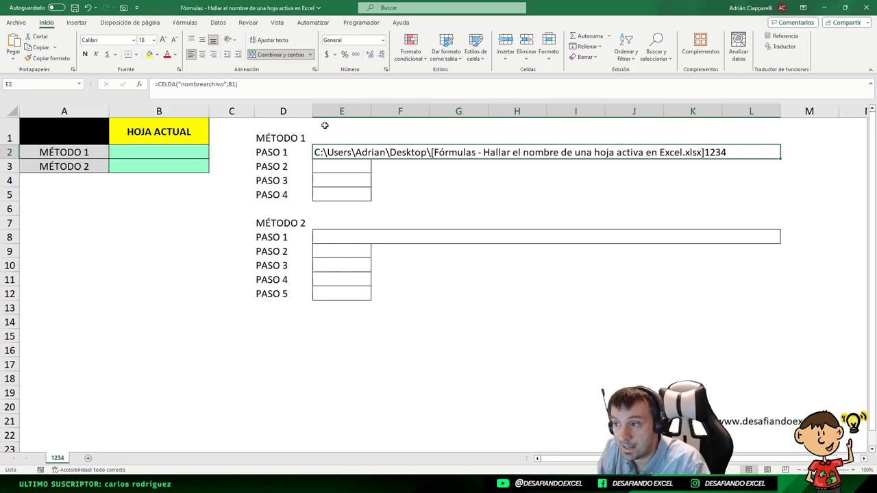
pyautogui.click(346, 166)
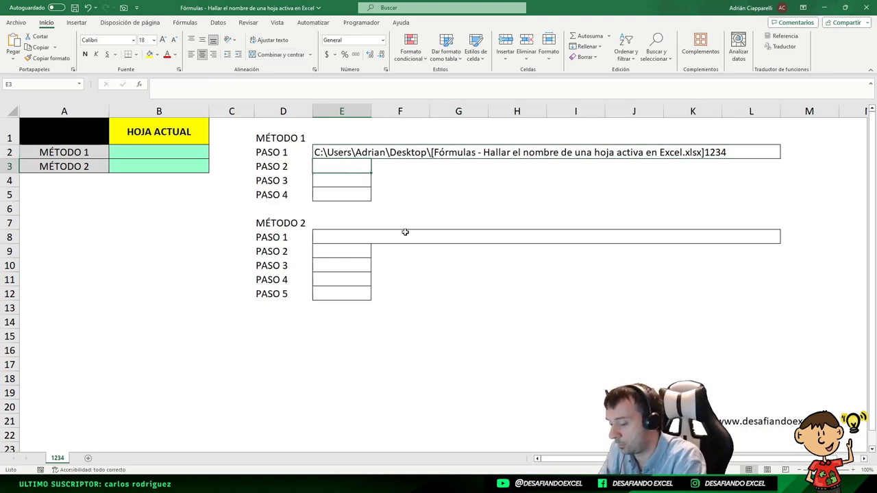
# Enter =ENCONTRAR("]";CELDA("nombrearchivo";B1)) in E3, returning 86, and select its formula text for copying.
pyautogui.write('=ENCONTRA')
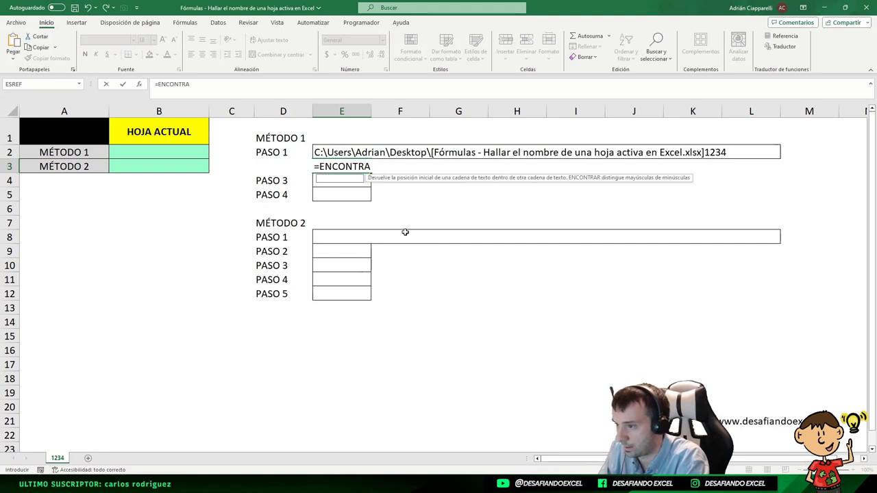
pyautogui.write('R')
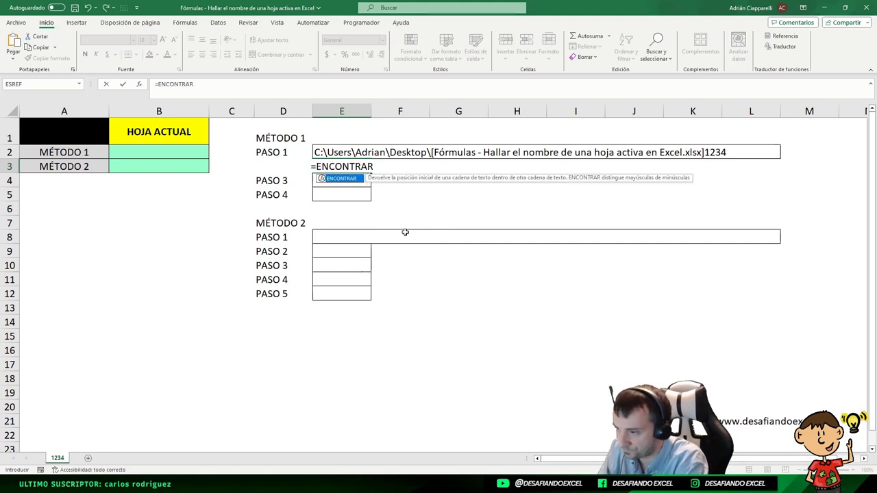
pyautogui.write('(')
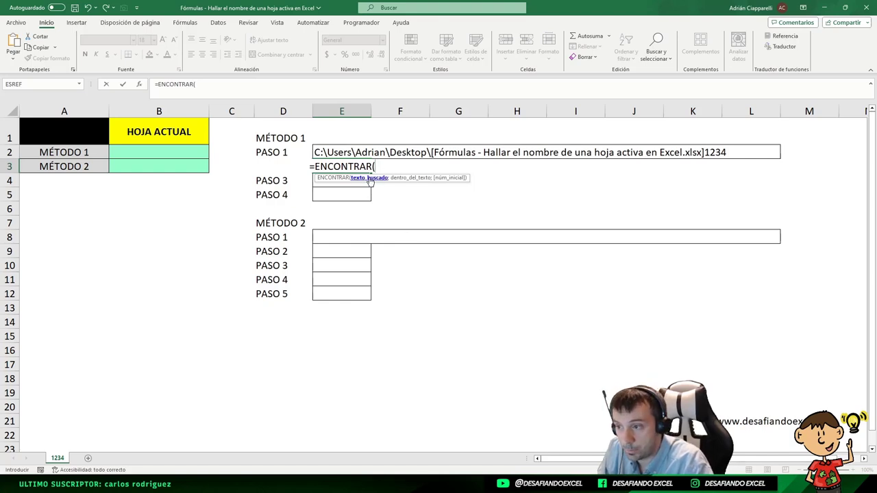
pyautogui.write('"')
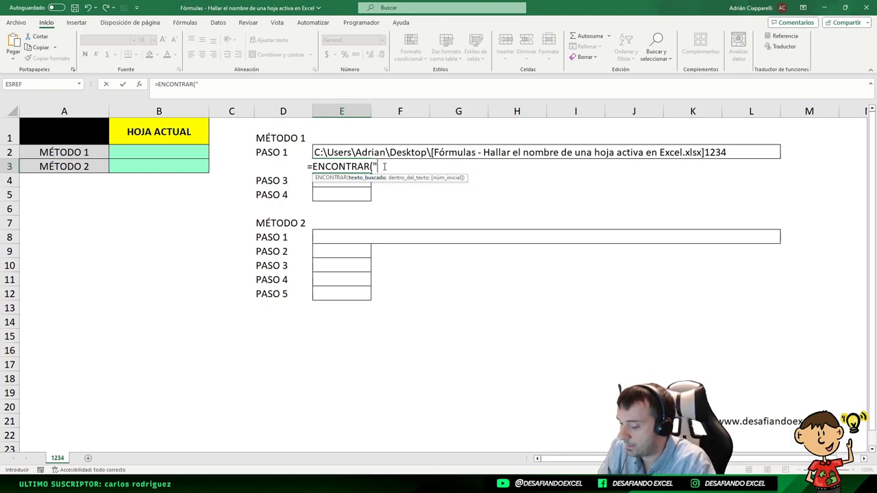
pyautogui.write(']')
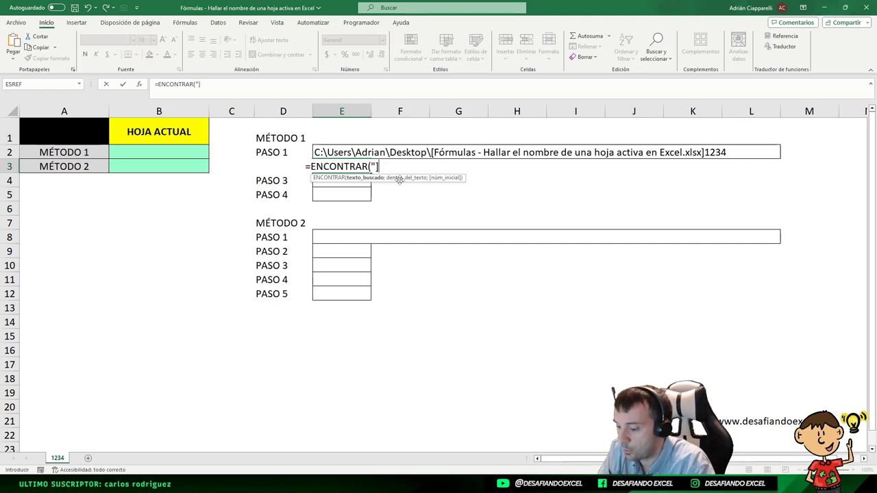
pyautogui.write('"')
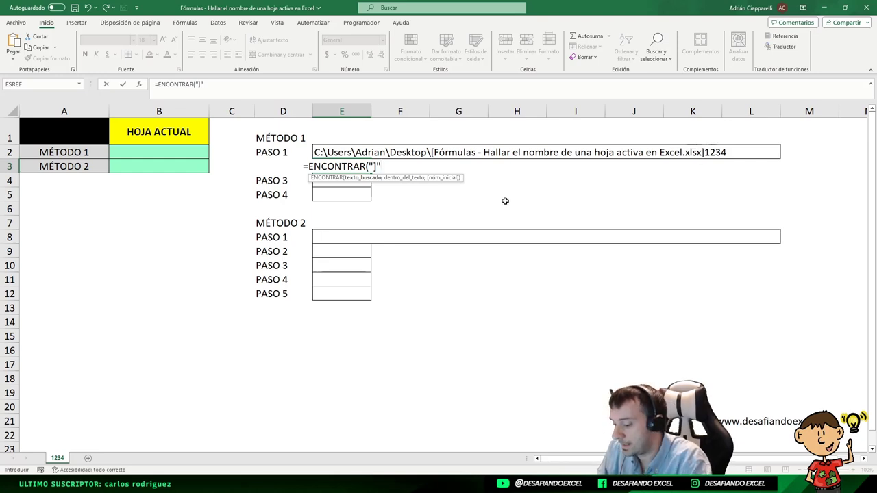
pyautogui.write(';')
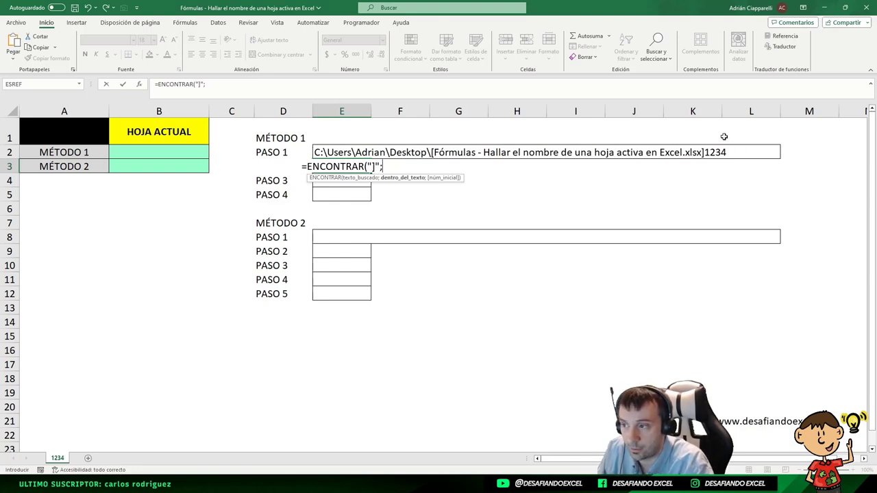
pyautogui.write('C')
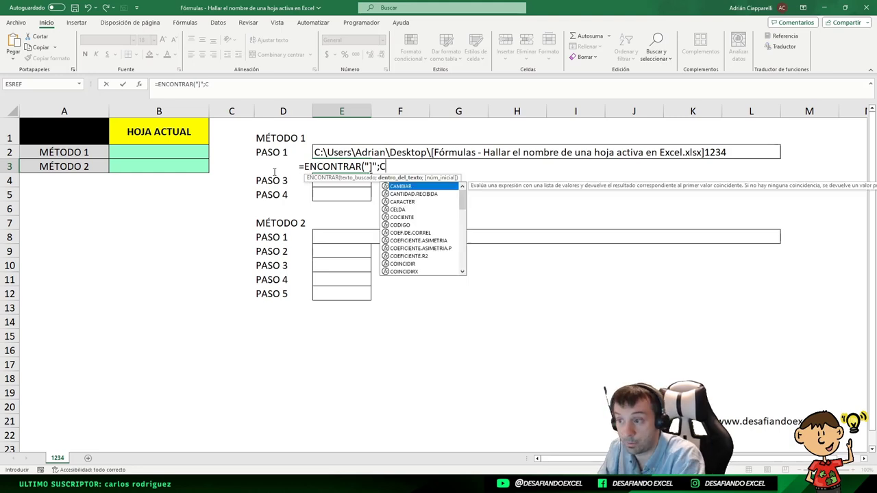
pyautogui.write('ELDA(')
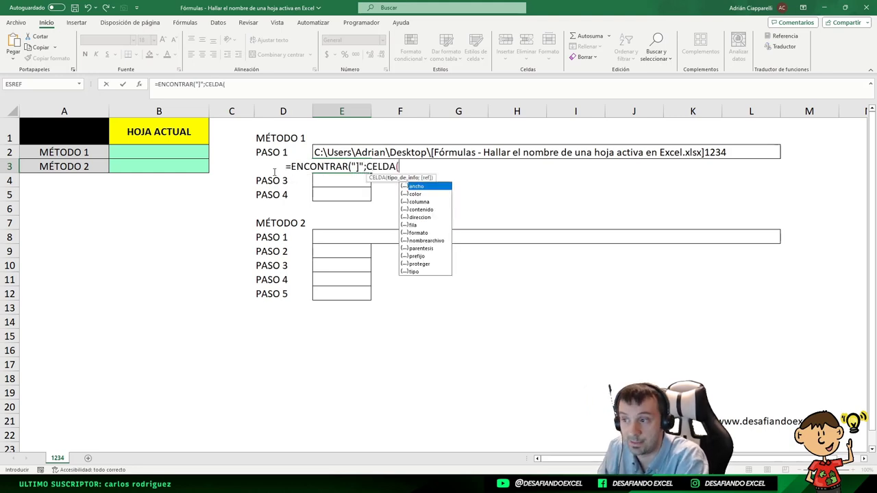
pyautogui.doubleClick(434, 240)
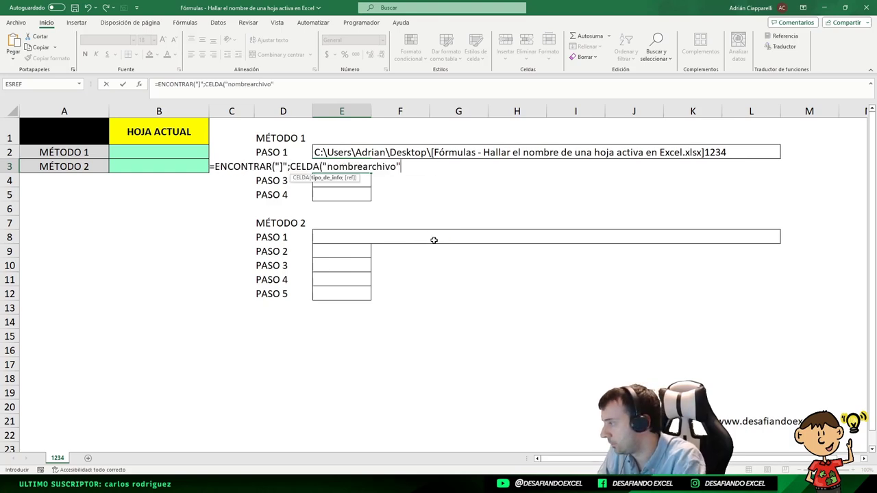
pyautogui.write(';B1')
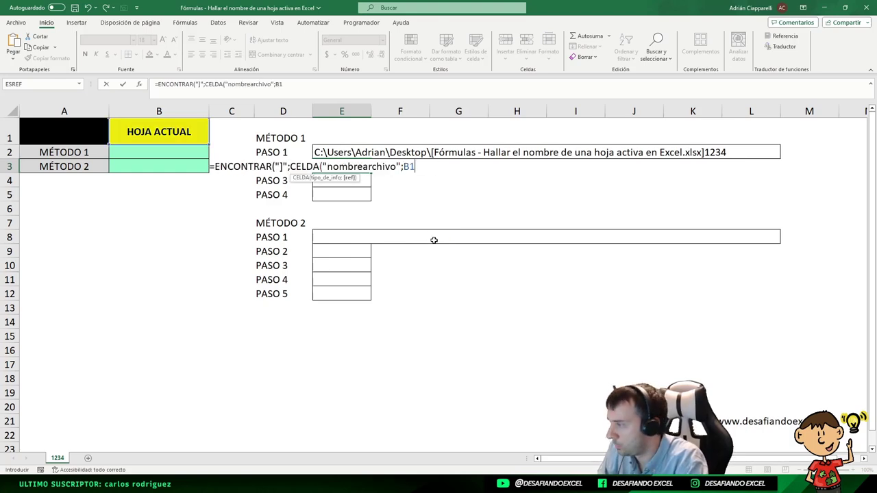
pyautogui.write(')')
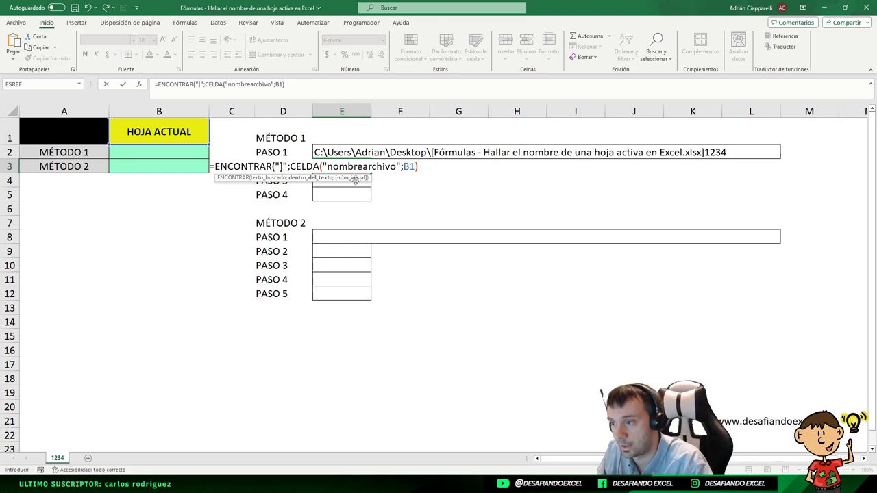
pyautogui.write(')')
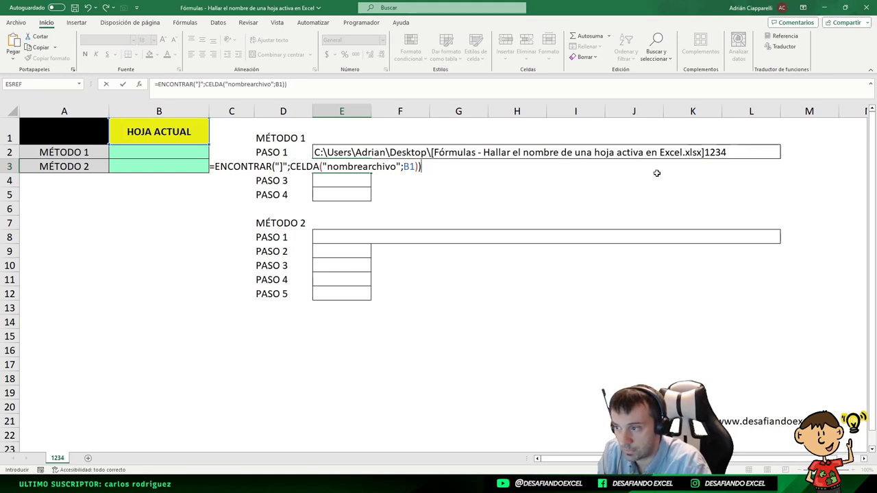
pyautogui.press('Return')
pyautogui.click(342, 165)
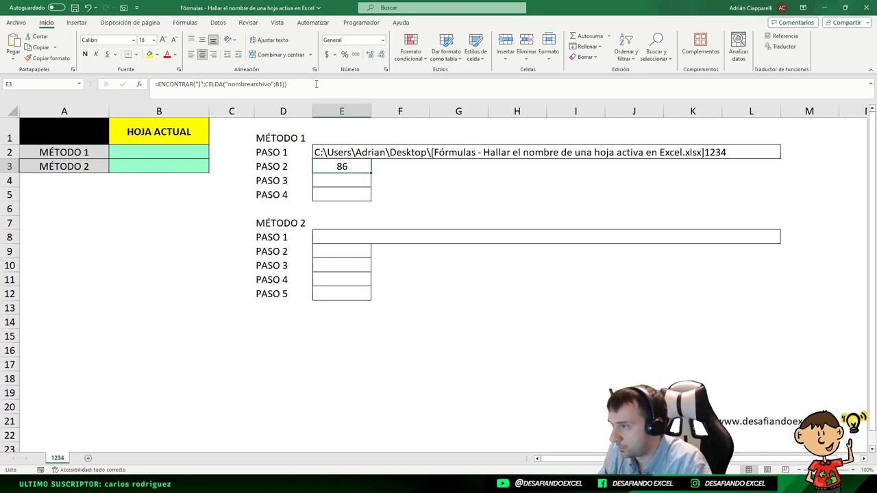
pyautogui.moveTo(317, 84); pyautogui.dragTo(153, 83)
pyautogui.hotkey('ctrl', 'c')
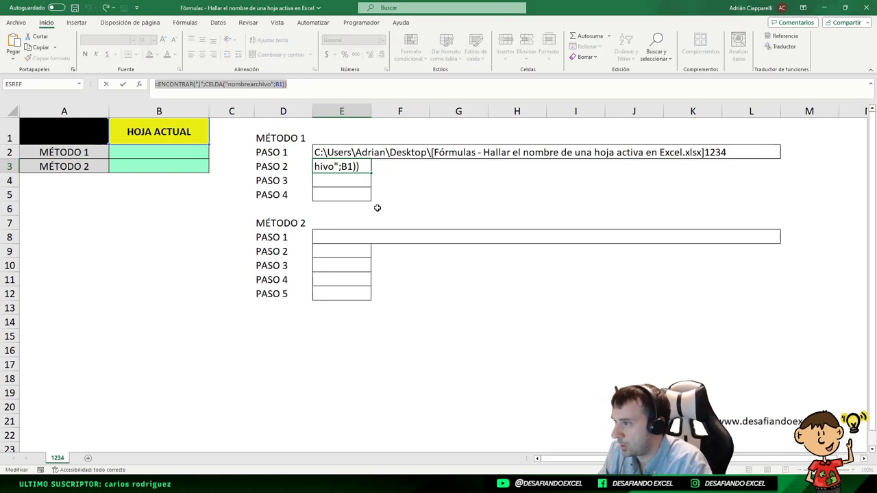
pyautogui.press('Escape')
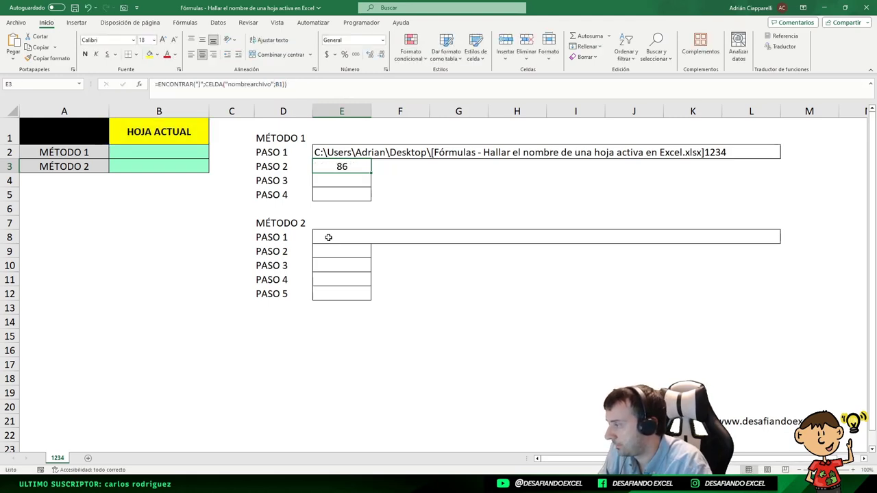
# Start E4's formula as =EXTRAE(CELDA("nombrearchivo";B1); with the file path as source text.
pyautogui.click(322, 179)
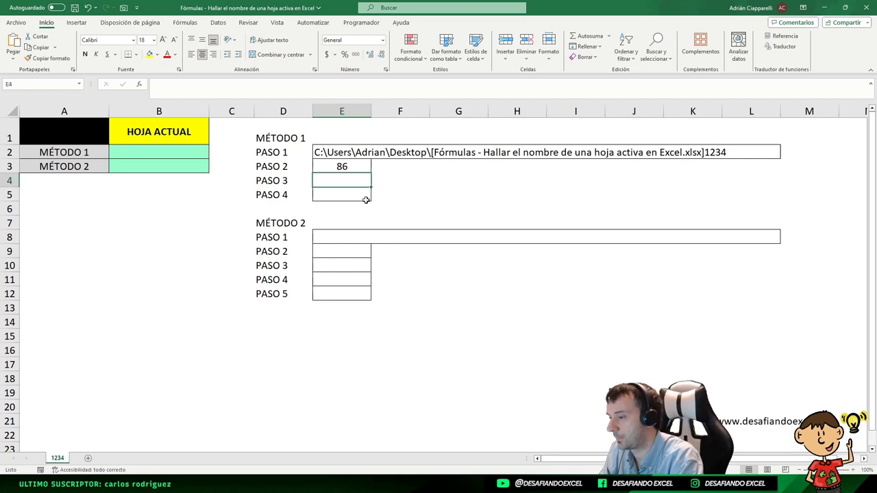
pyautogui.write('=')
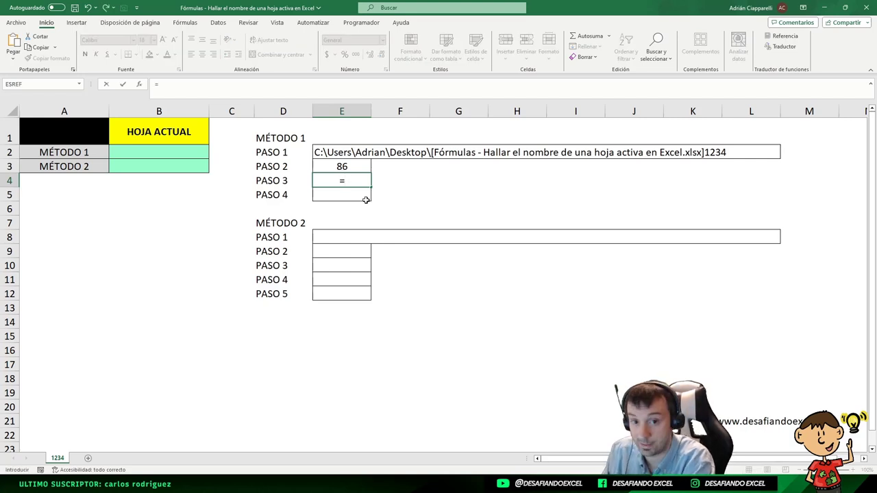
pyautogui.write('EX')
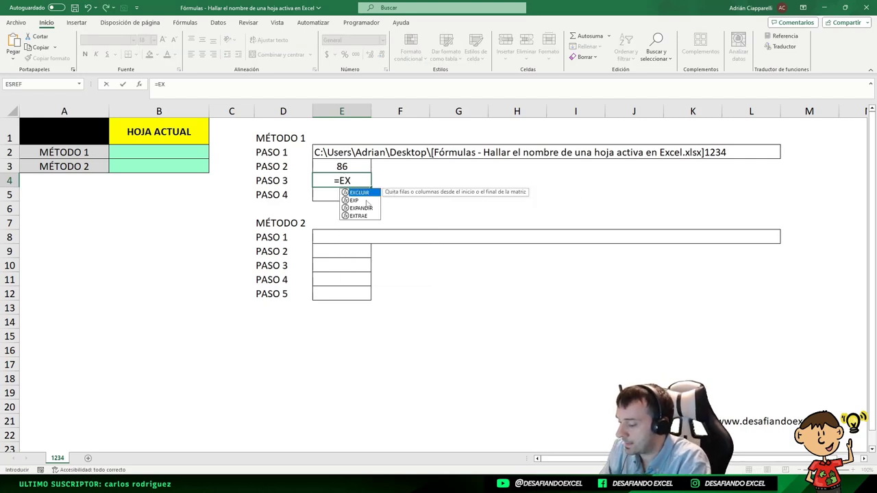
pyautogui.write('TRAE')
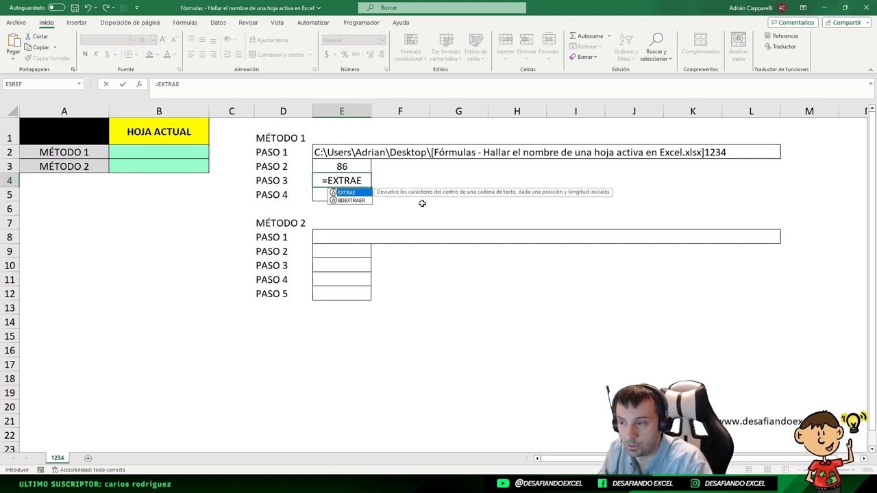
pyautogui.write('(')
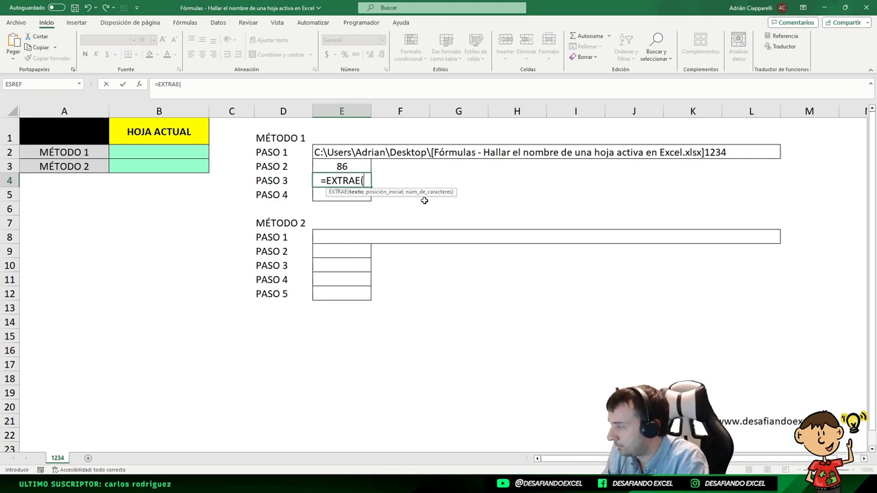
pyautogui.write('CELDA')
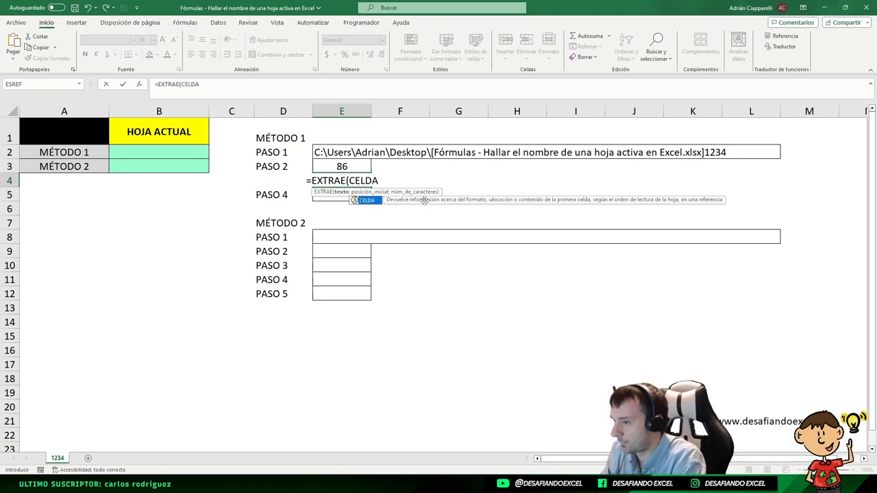
pyautogui.write('(')
pyautogui.press('BackSpace')
pyautogui.press('BackSpace')
pyautogui.press('BackSpace')
pyautogui.press('BackSpace')
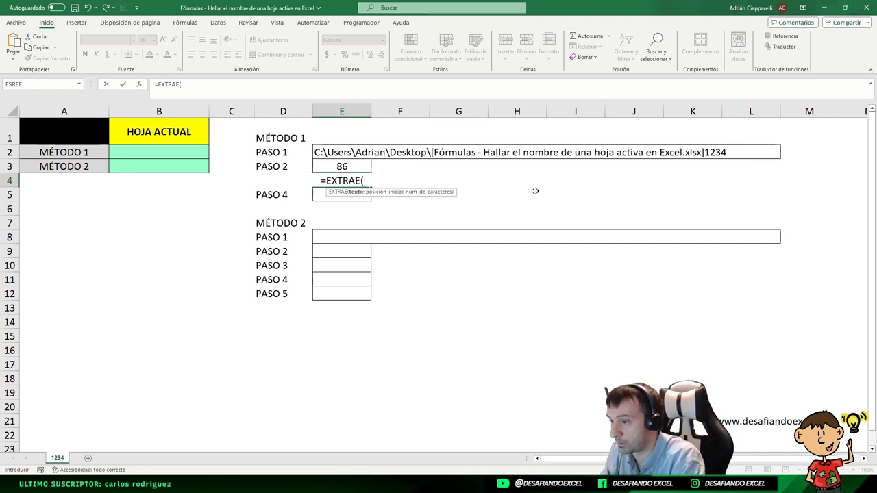
pyautogui.write('CELDA')
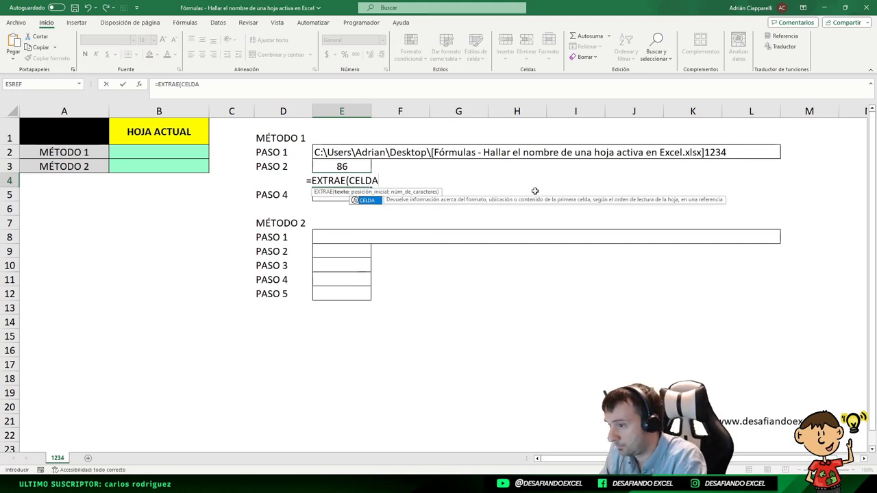
pyautogui.write('(')
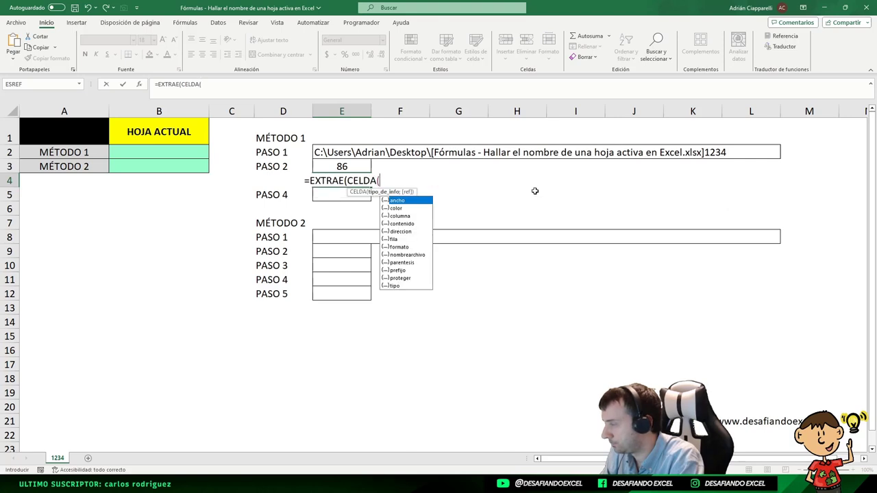
pyautogui.doubleClick(409, 255)
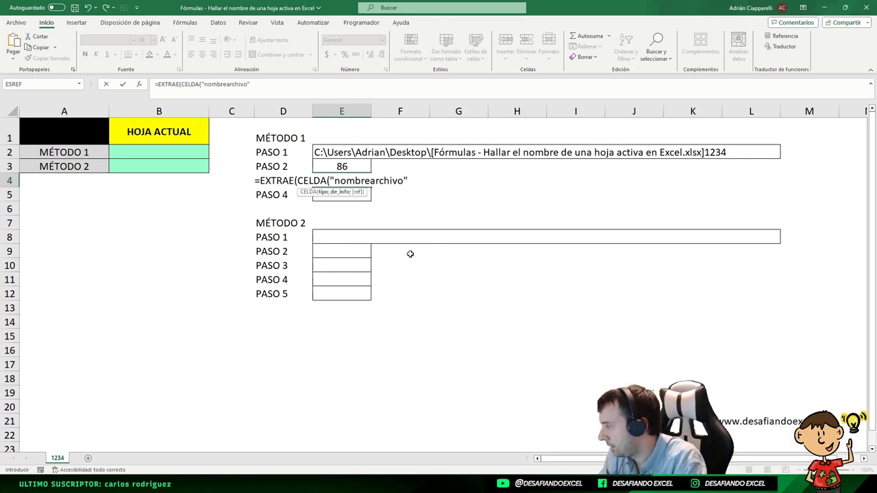
pyautogui.write(';B')
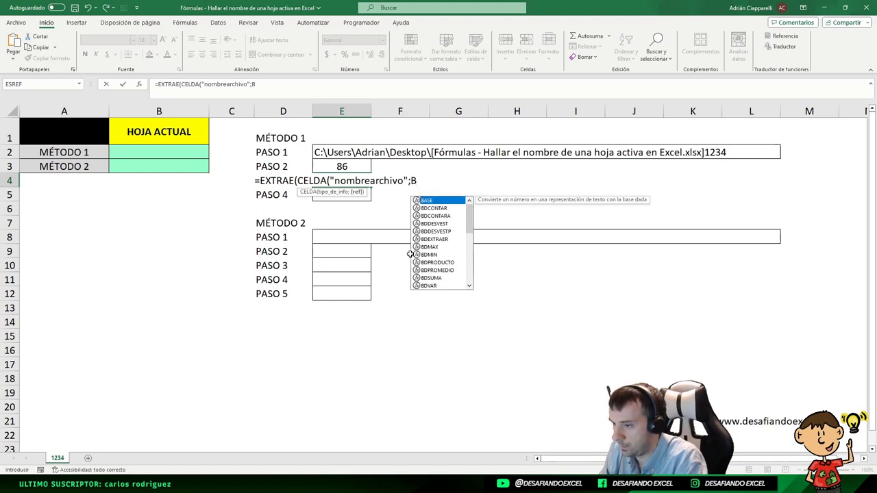
pyautogui.write('1')
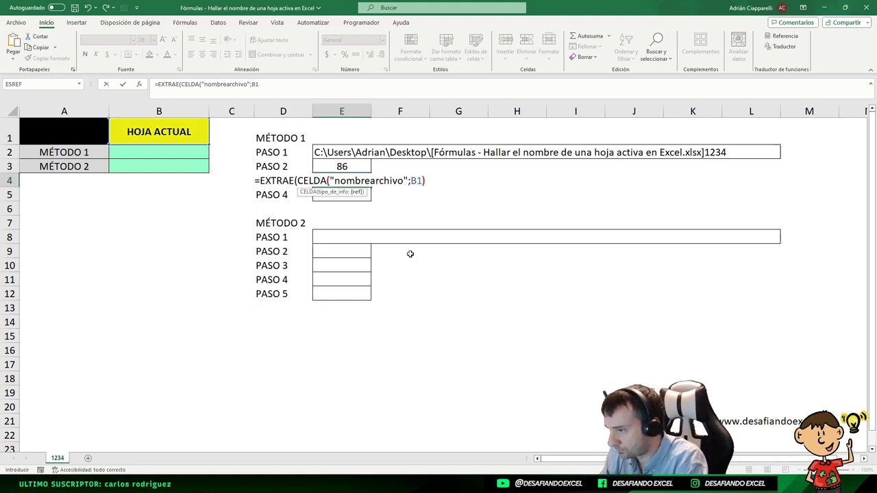
pyautogui.write(')')
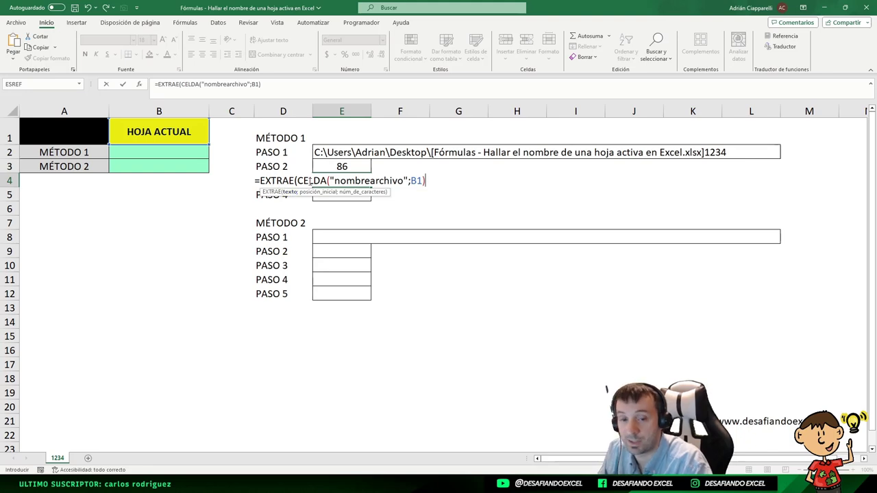
pyautogui.write(';')
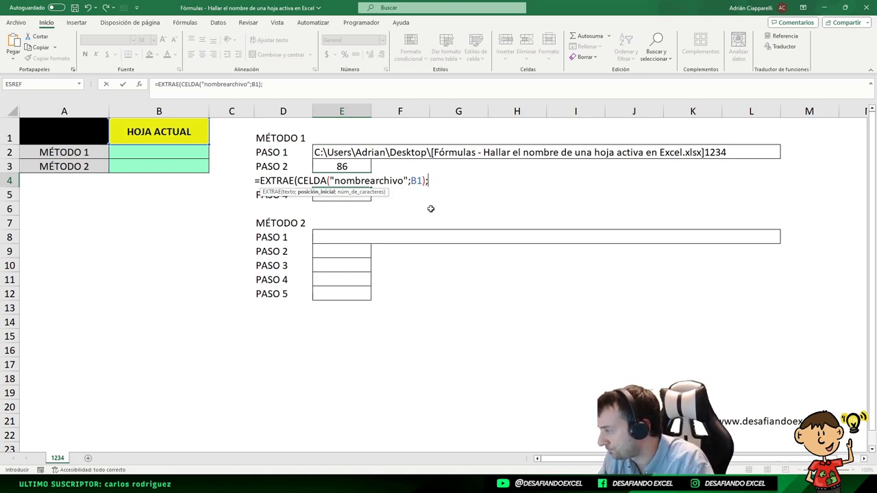
# Use the pasted ENCONTRAR formula as start position, drop its extra =, and finish with ;1 to return ].
pyautogui.hotkey('ctrl', 'v')
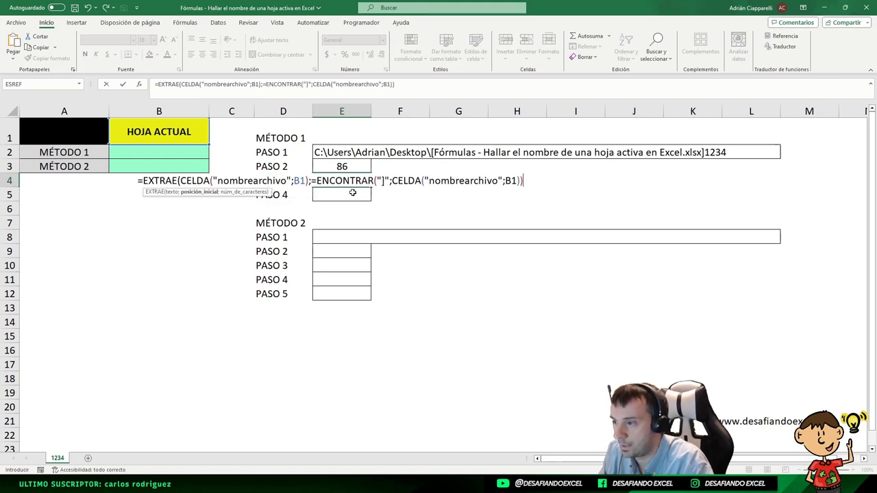
pyautogui.click(312, 180)
pyautogui.press('BackSpace')
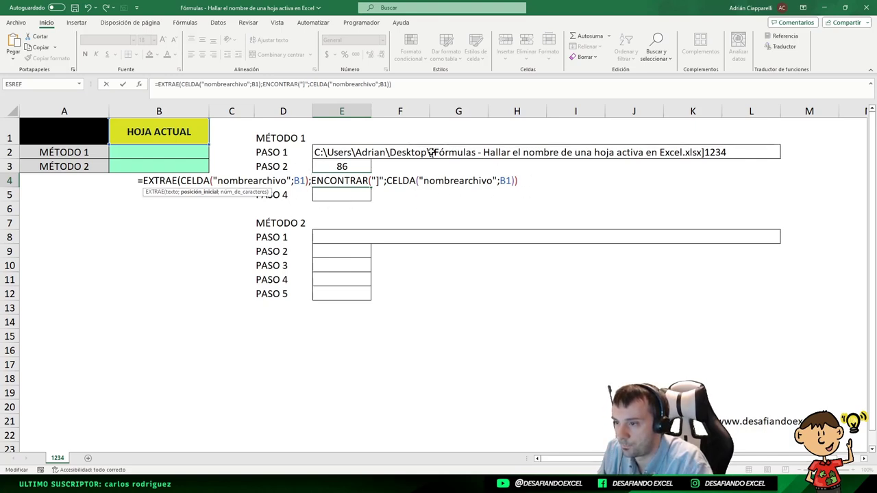
pyautogui.moveTo(311, 180); pyautogui.dragTo(518, 180)
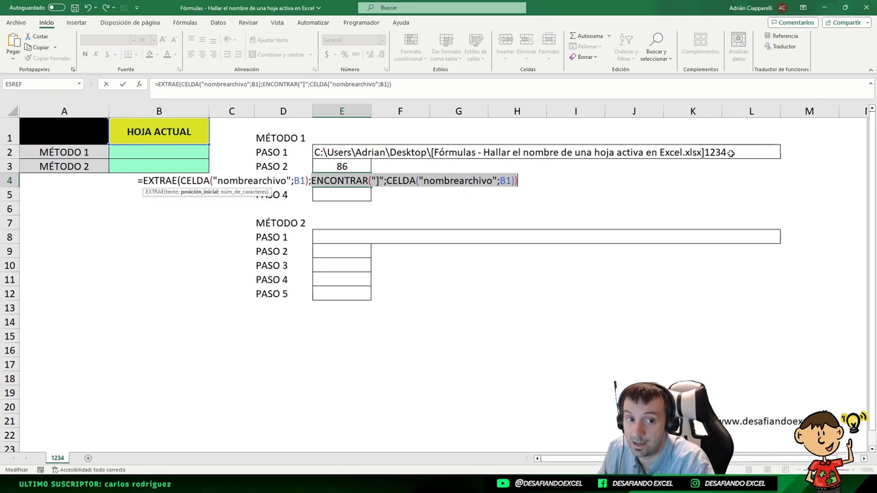
pyautogui.click(522, 182)
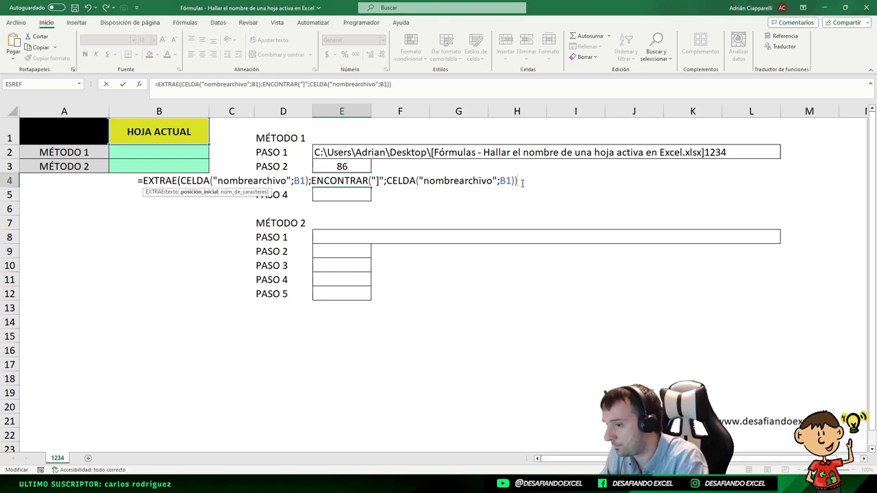
pyautogui.write(';1')
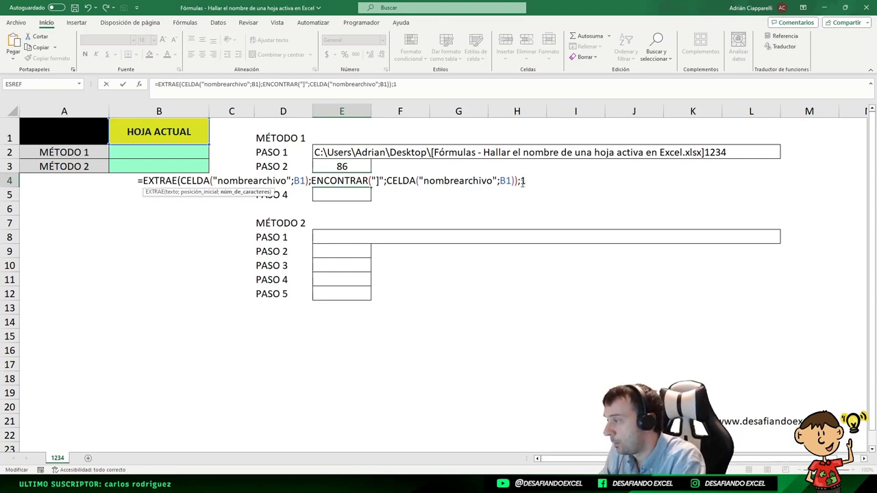
pyautogui.write(')')
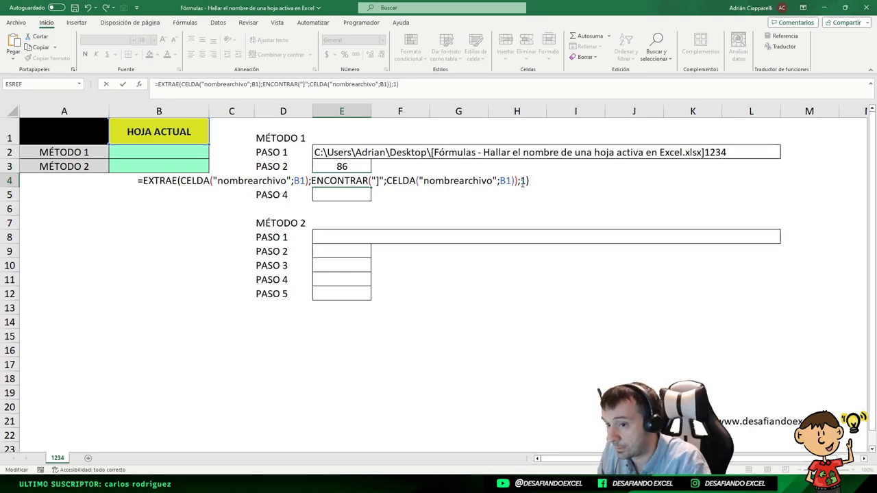
pyautogui.press('Return')
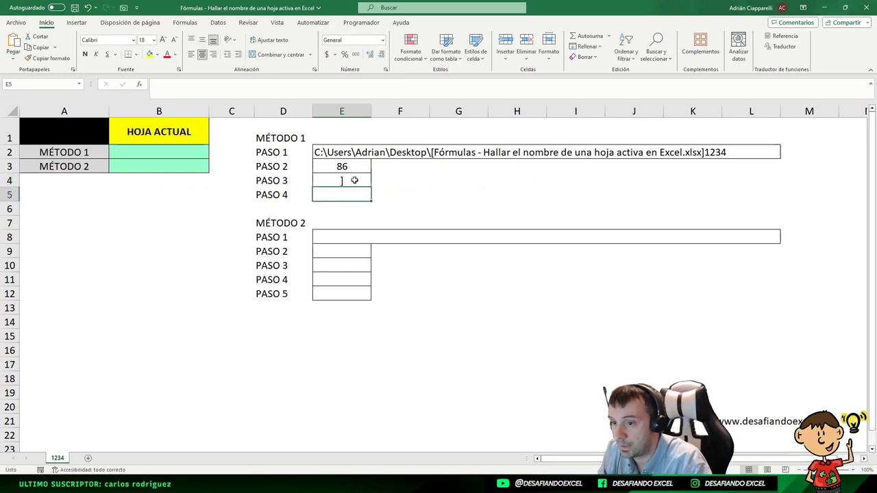
pyautogui.click(353, 181)
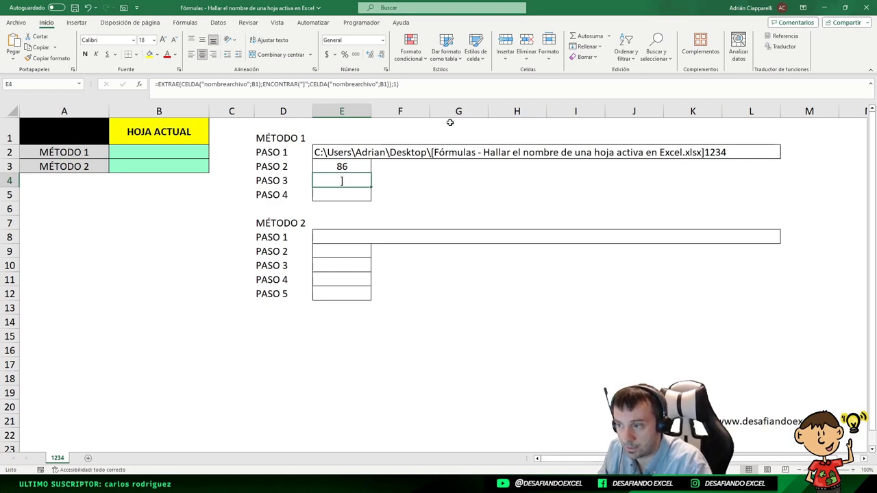
pyautogui.click(344, 166)
pyautogui.click(341, 182)
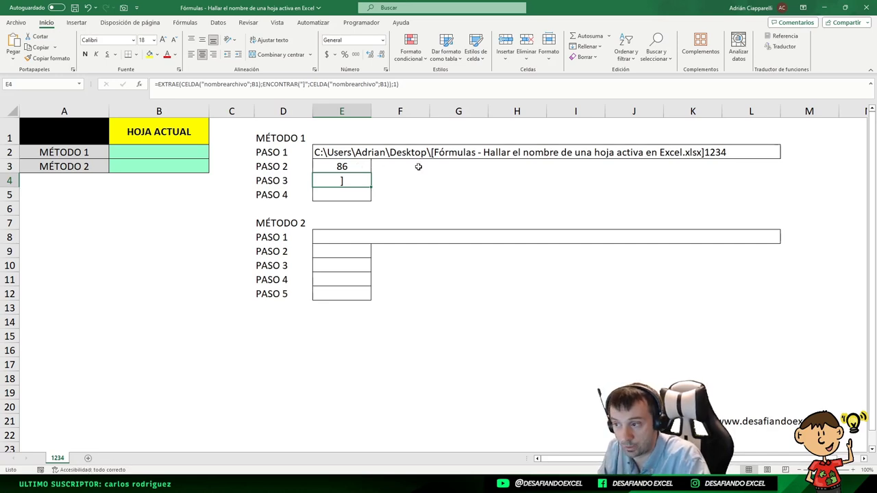
# Copy the EXTRAE formula text from E4 without changing the cell.
pyautogui.doubleClick(362, 180)
pyautogui.click(398, 84)
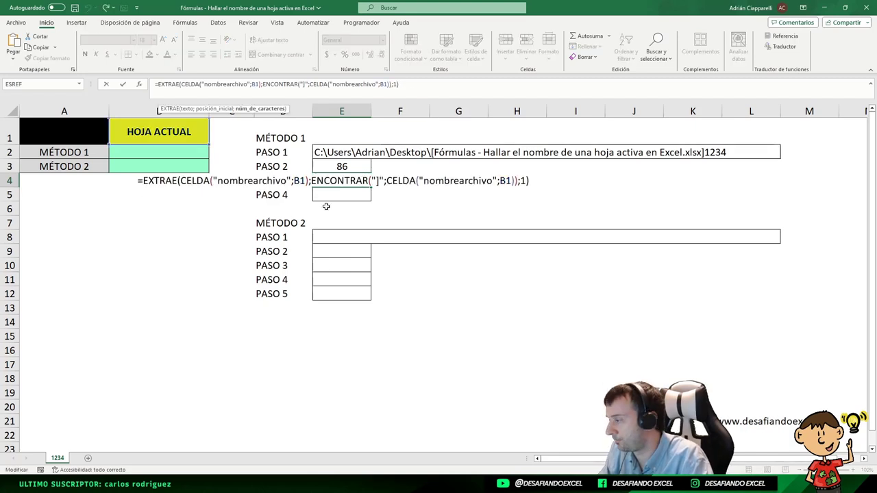
pyautogui.hotkey('ctrl', 'a')
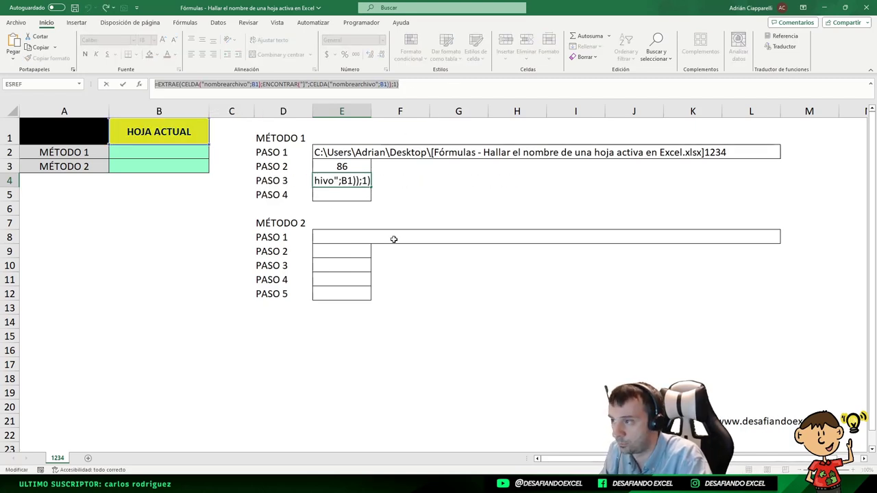
pyautogui.hotkey('ctrl', 'c')
pyautogui.press('Escape')
# Paste the EXTRAE formula into E5 and change its last arguments to +1;255.
pyautogui.doubleClick(342, 194)
pyautogui.hotkey('ctrl', 'v')
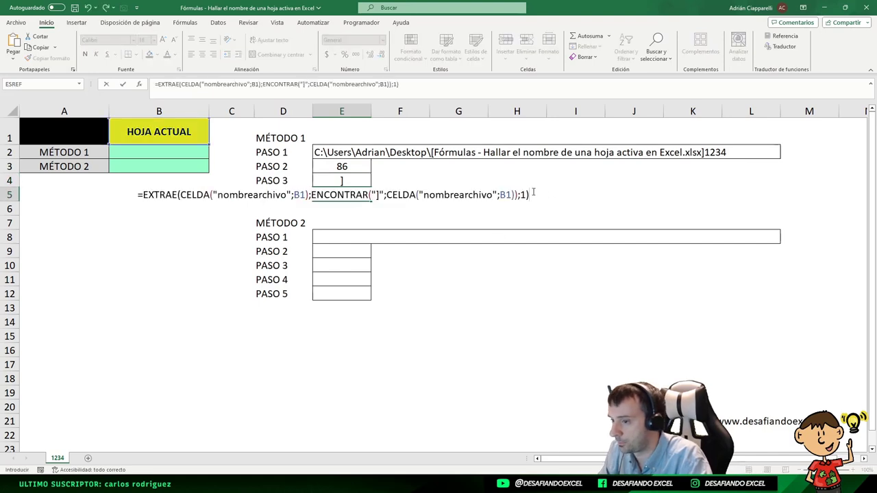
pyautogui.click(524, 195)
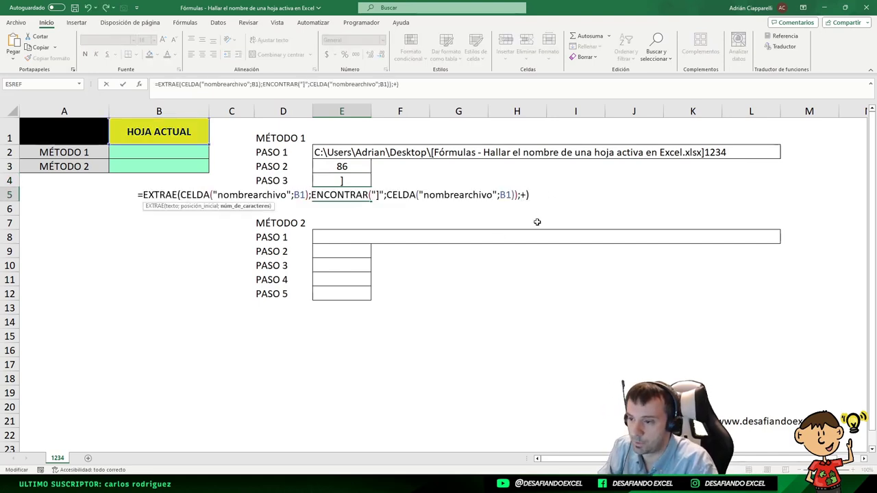
pyautogui.write('+')
pyautogui.press('End')
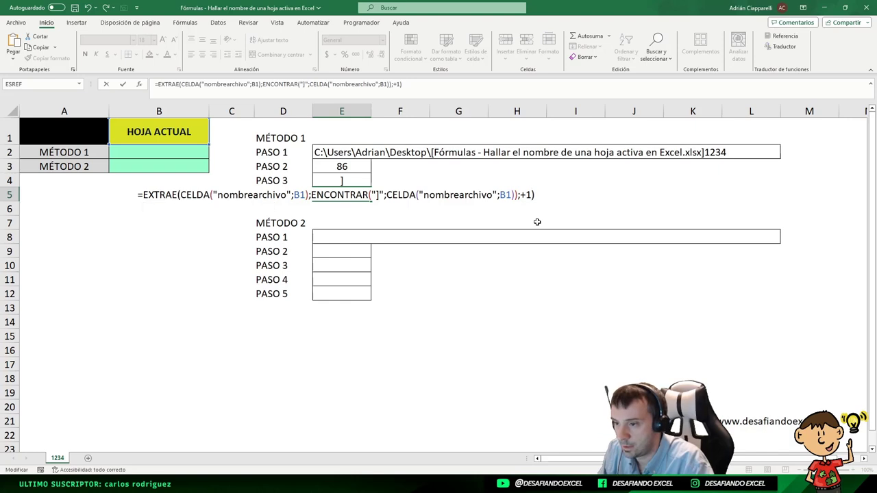
pyautogui.press('Left')
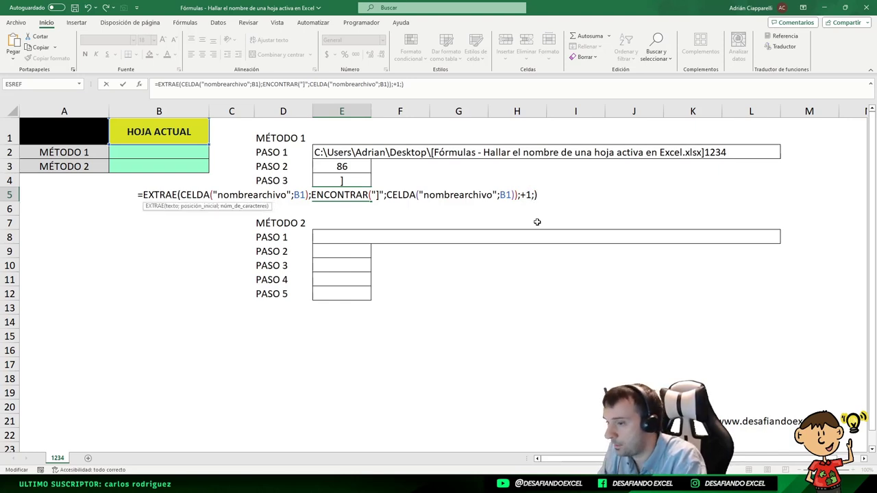
pyautogui.write(';')
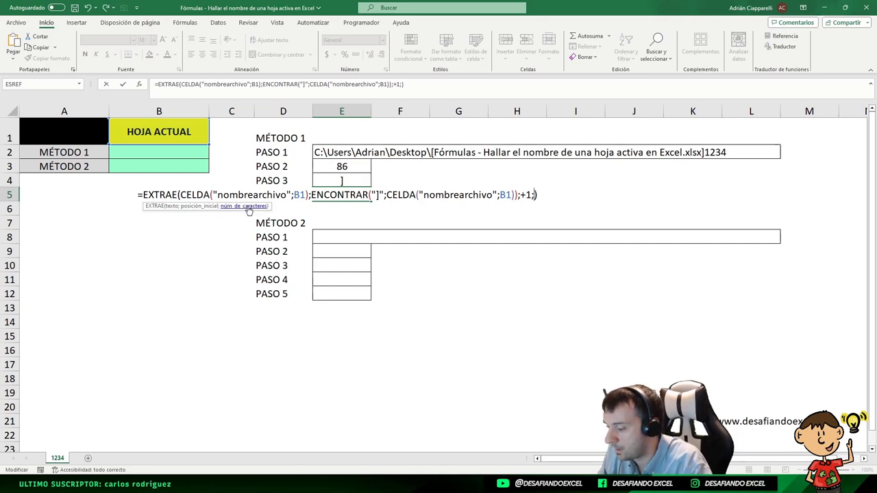
pyautogui.write('255')
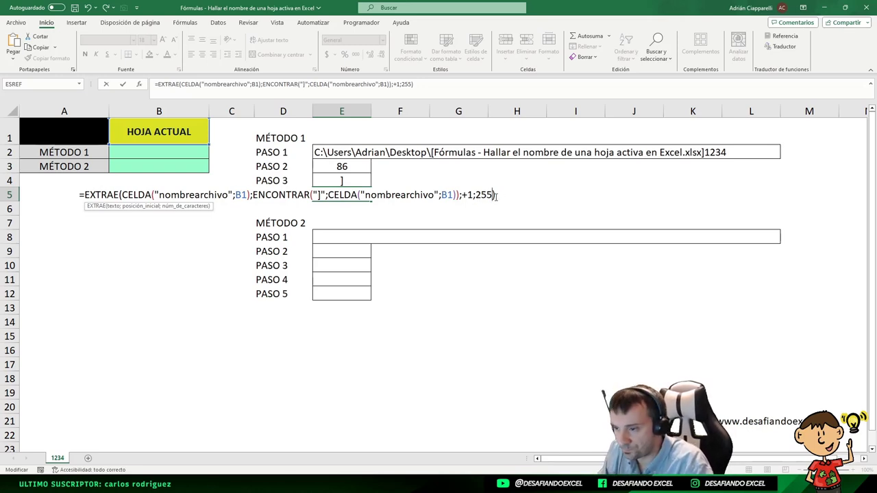
# Fix the too-many-arguments error by removing the extra semicolon so E5 returns 1234.
pyautogui.press('Return')
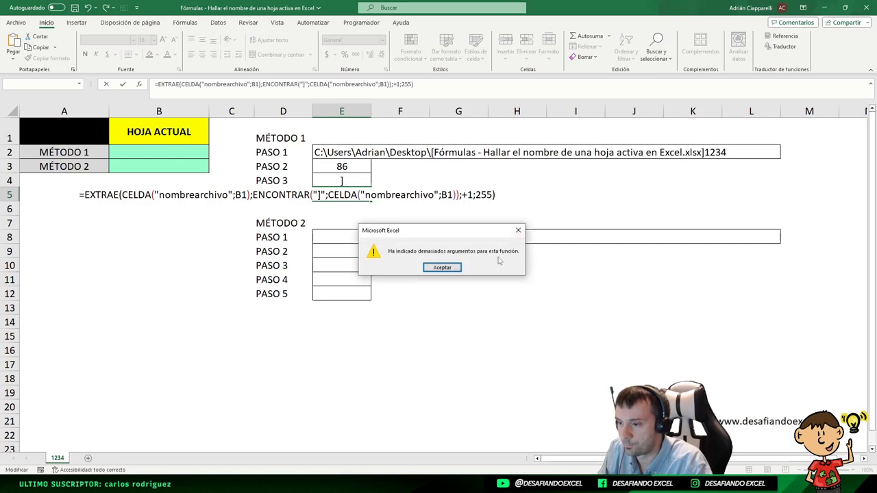
pyautogui.click(454, 270)
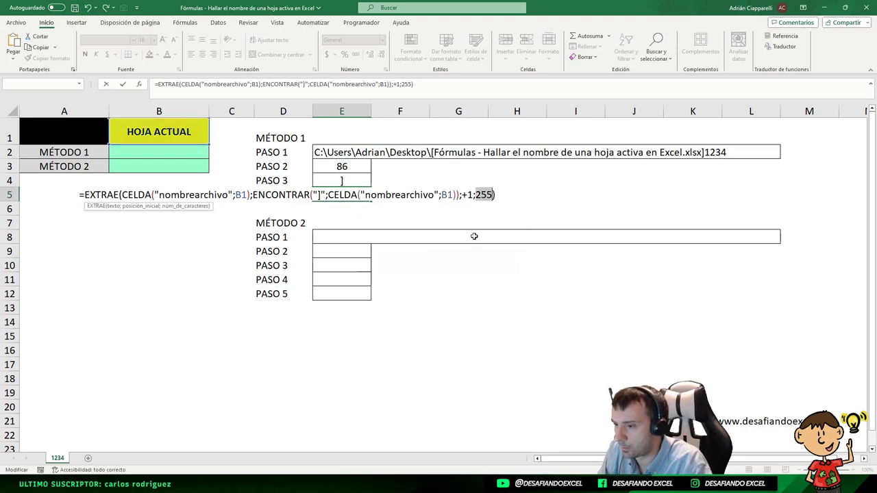
pyautogui.click(497, 196)
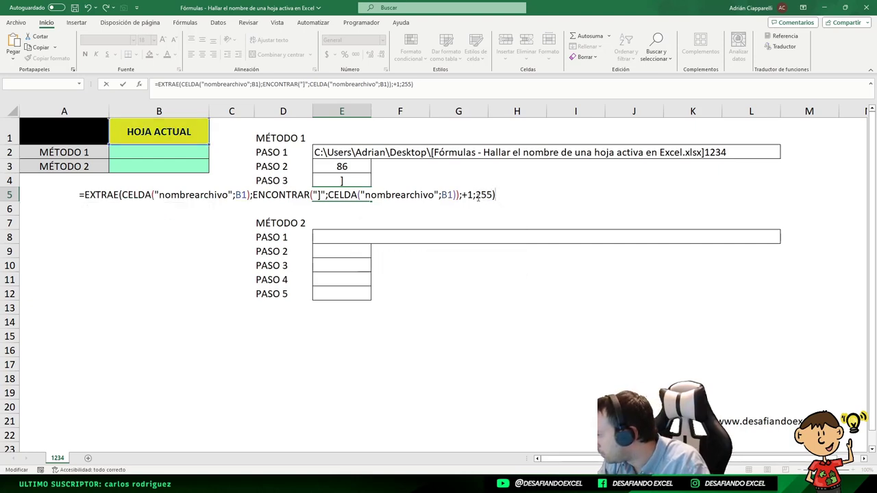
pyautogui.click(463, 196)
pyautogui.press('BackSpace')
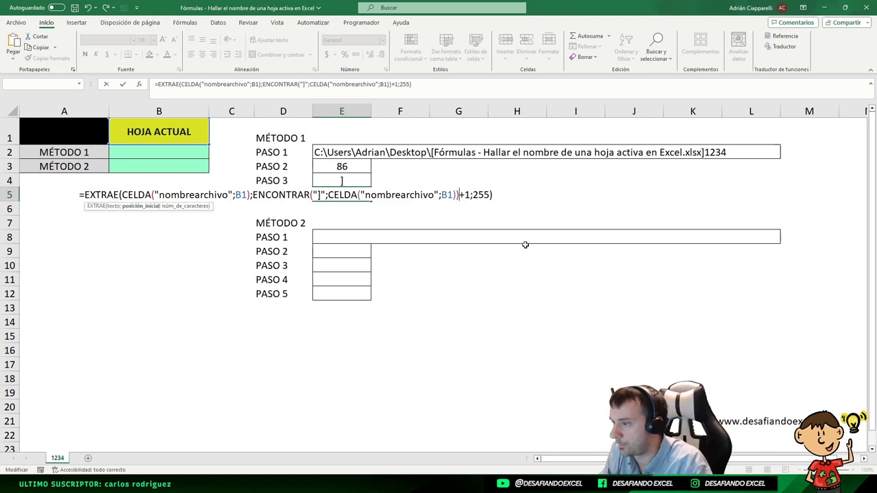
pyautogui.press('Return')
pyautogui.click(347, 200)
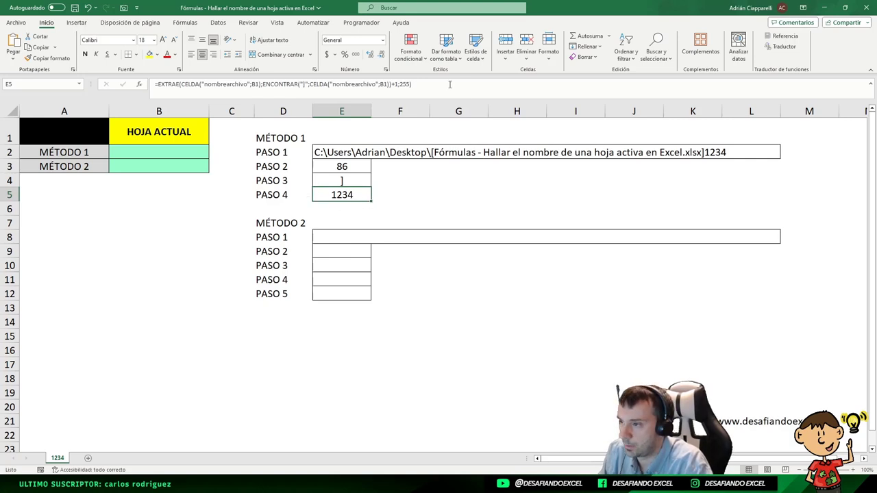
pyautogui.moveTo(450, 84); pyautogui.dragTo(13, 112)
# Paste E5's EXTRAE formula into B2, MÉTODO 1's HOJA ACTUAL result.
pyautogui.hotkey('ctrl', 'c')
pyautogui.press('Escape')
pyautogui.click(184, 159)
pyautogui.hotkey('ctrl', 'v')
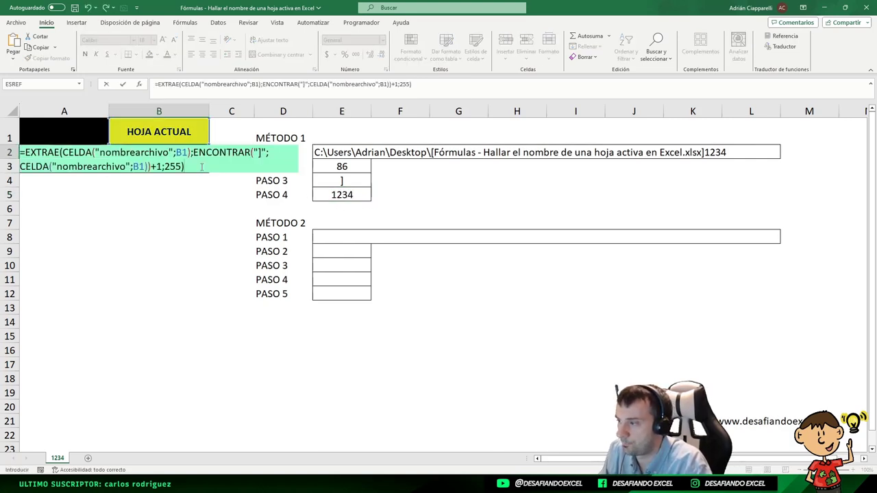
pyautogui.press('Return')
pyautogui.click(190, 153)
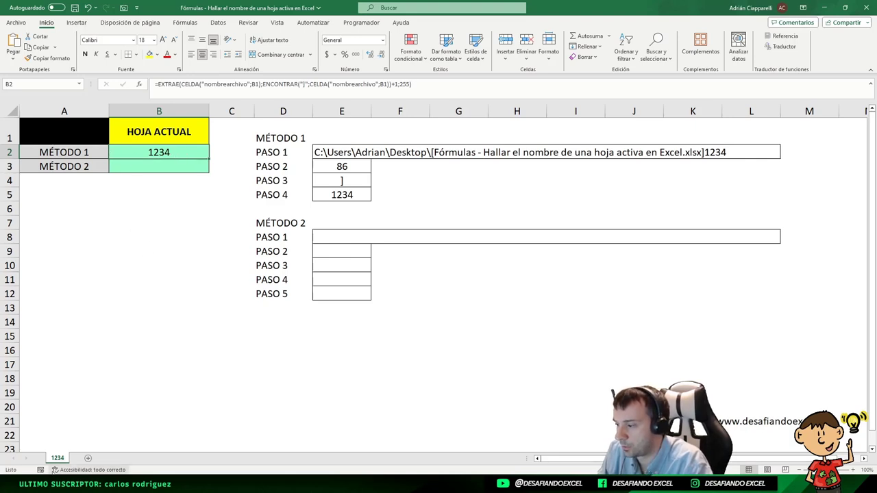
# Rename the sheet 1234 to 'Desafiando Excel' and save the workbook.
pyautogui.doubleClick(58, 458)
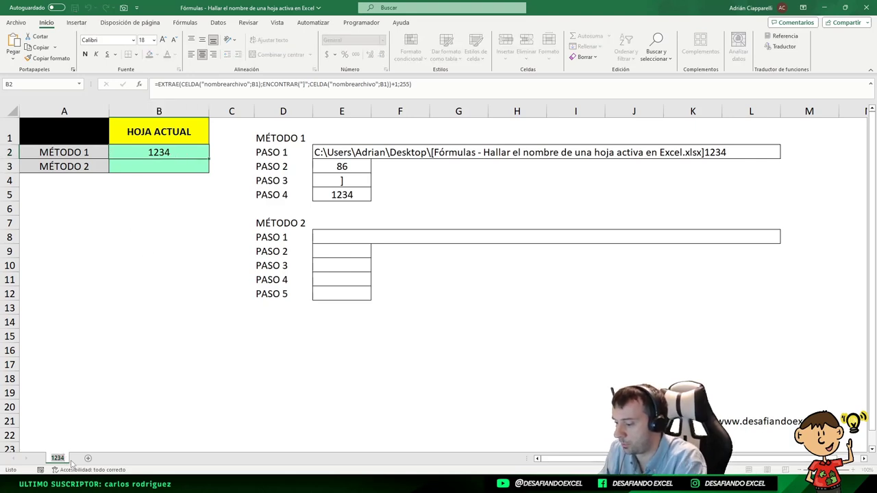
pyautogui.write('Desafiando E')
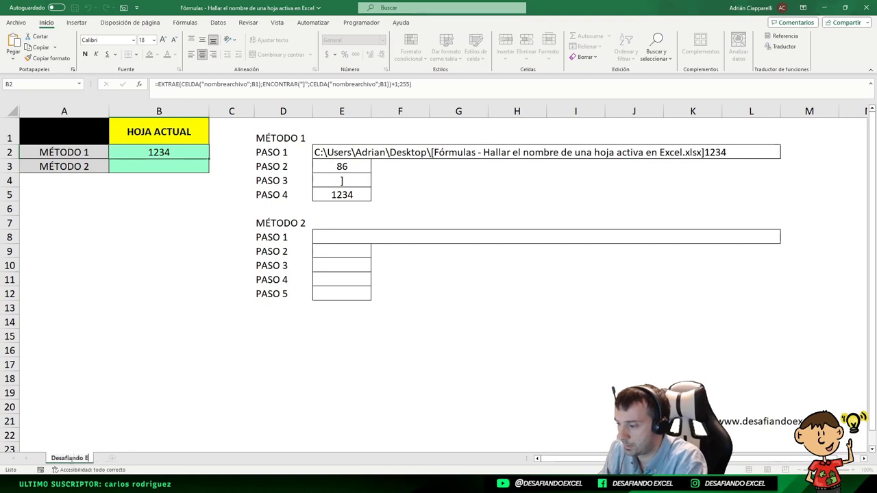
pyautogui.write('xcel')
pyautogui.press('Return')
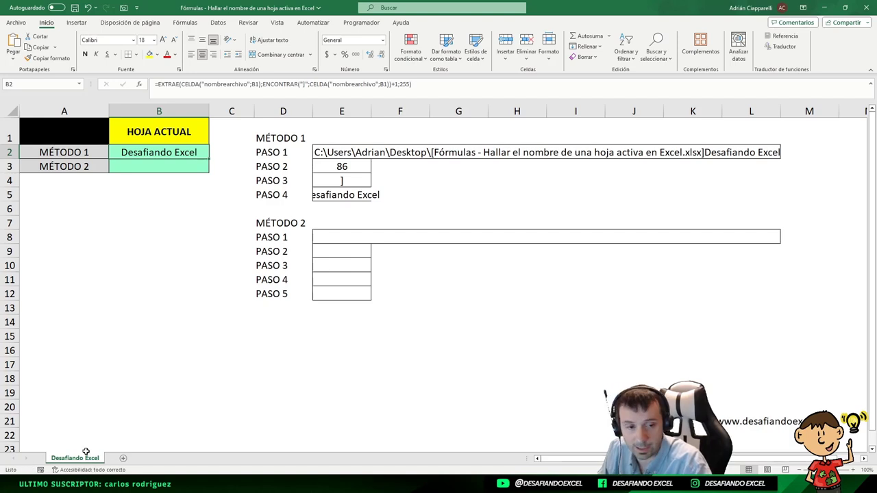
pyautogui.click(403, 83)
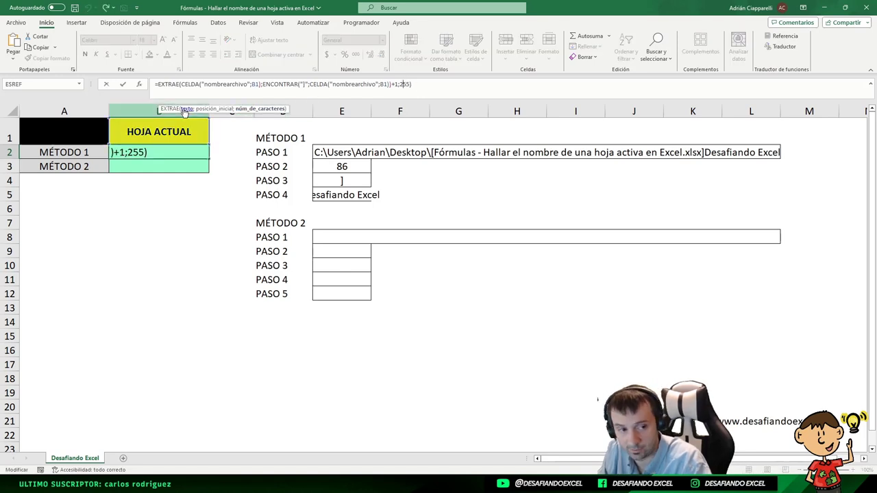
pyautogui.press('Return')
pyautogui.click(456, 194)
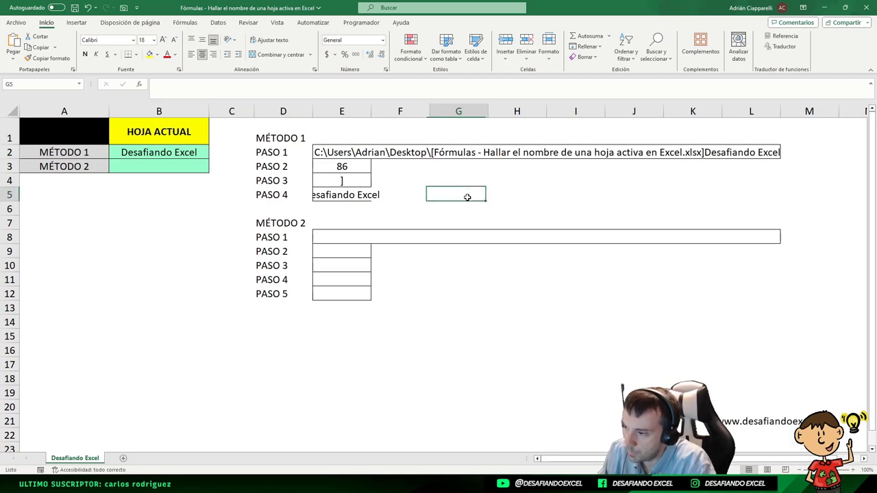
pyautogui.click(363, 193)
pyautogui.click(74, 8)
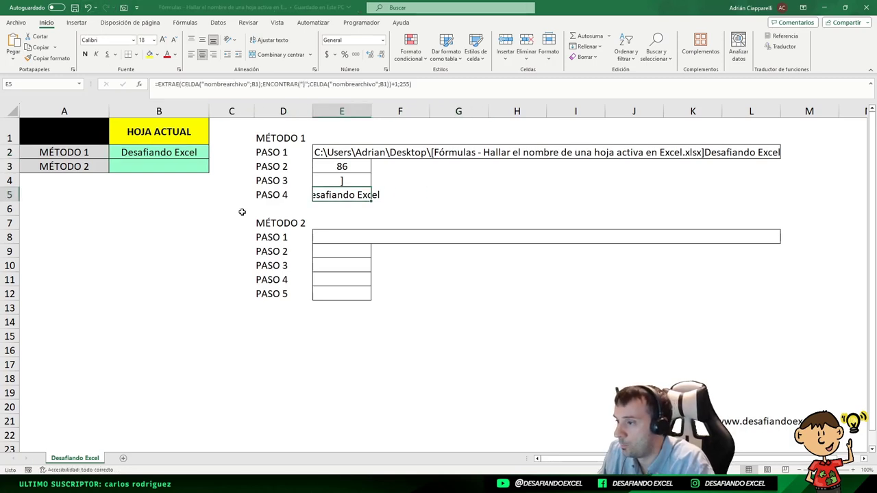
pyautogui.click(320, 233)
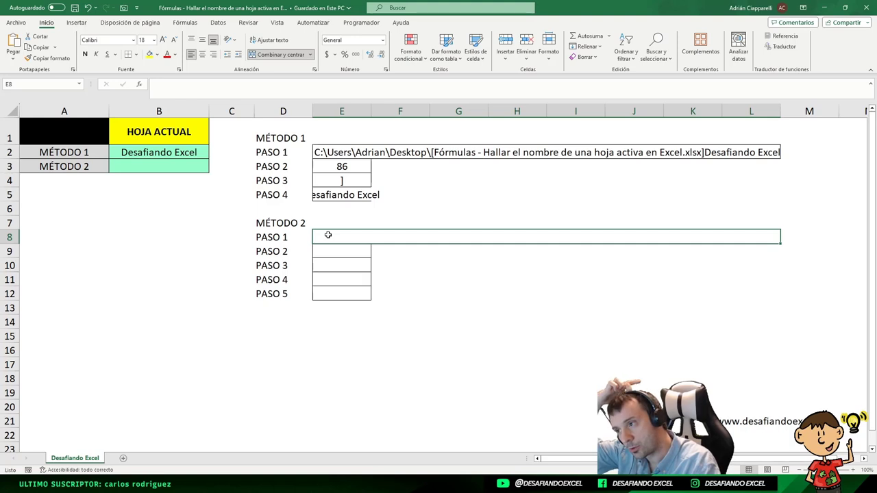
pyautogui.click(359, 195)
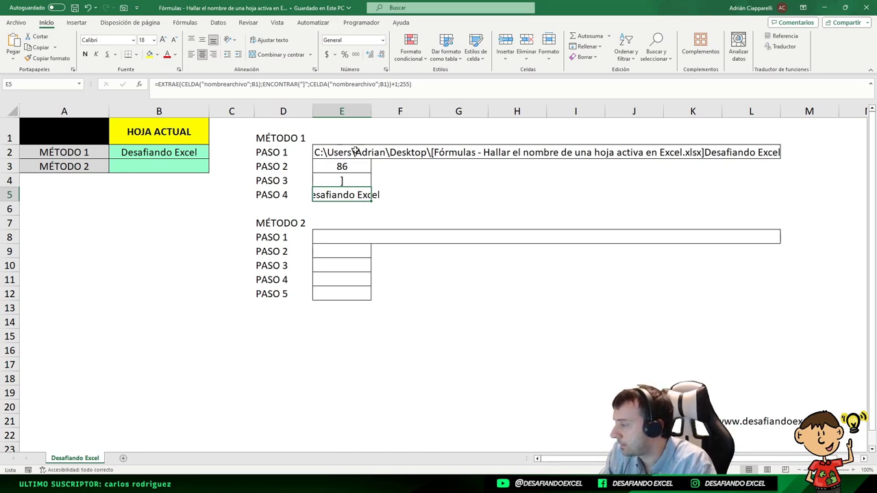
# Copy =CELDA("nombrearchivo";B1) from E2 into E8, showing the path ending in Desafiando Excel.
pyautogui.click(328, 237)
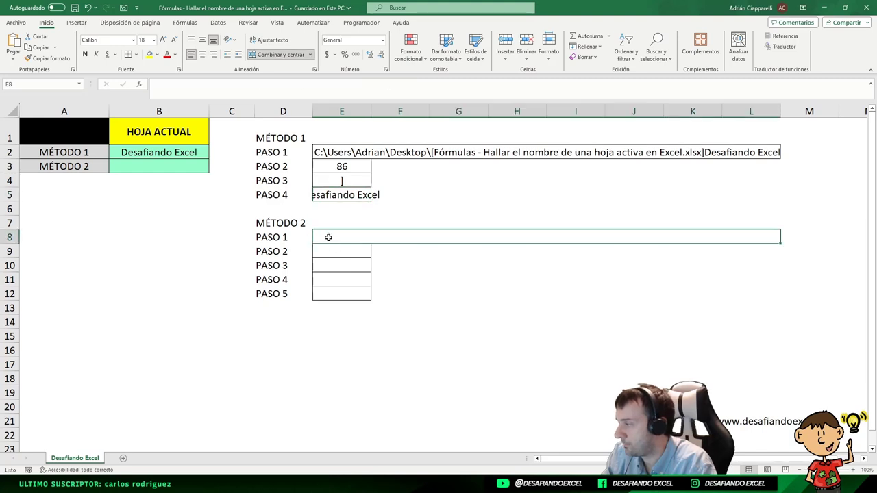
pyautogui.click(329, 152)
pyautogui.press('F2')
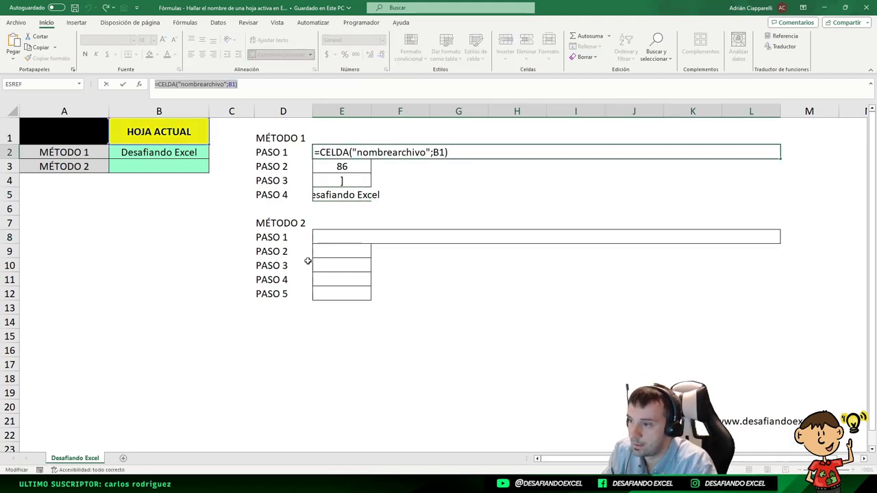
pyautogui.press('Escape')
pyautogui.doubleClick(334, 237)
pyautogui.hotkey('ctrl', 'v')
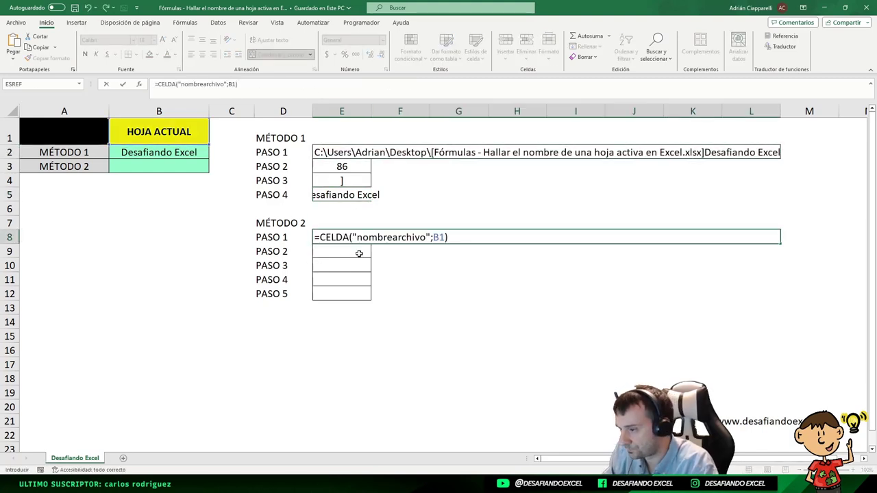
pyautogui.press('Return')
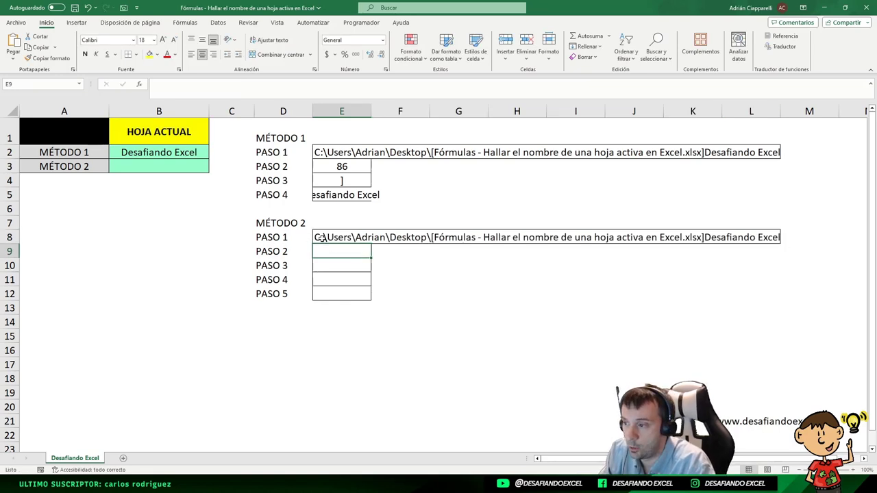
pyautogui.click(321, 237)
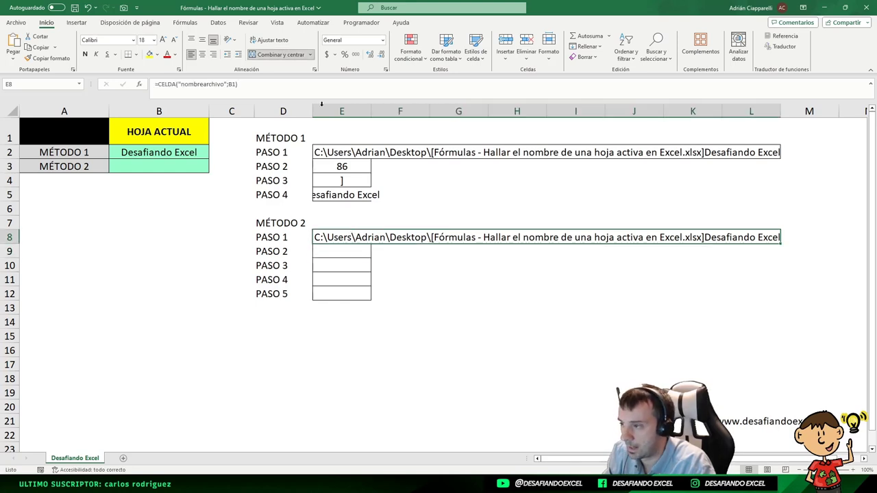
pyautogui.click(268, 85)
pyautogui.click(333, 251)
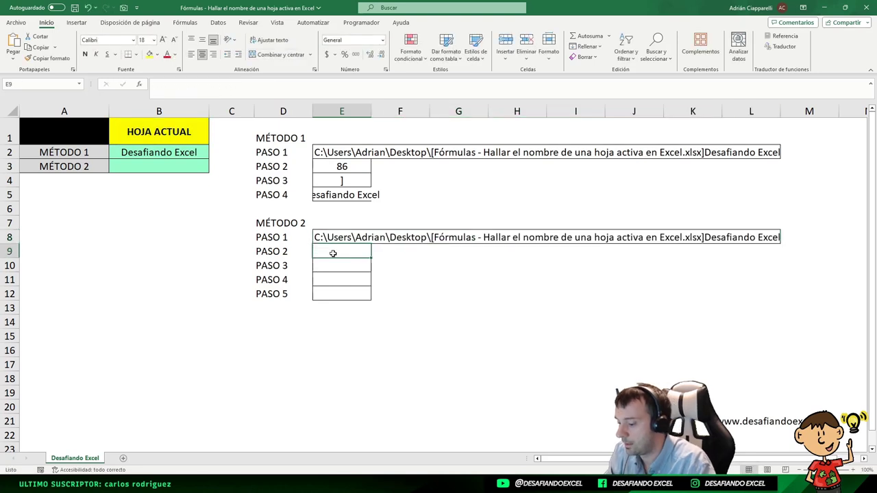
# Enter =LARGO(CELDA("nombrearchivo";B1)) in E9, returning the path length 102.
pyautogui.write('=')
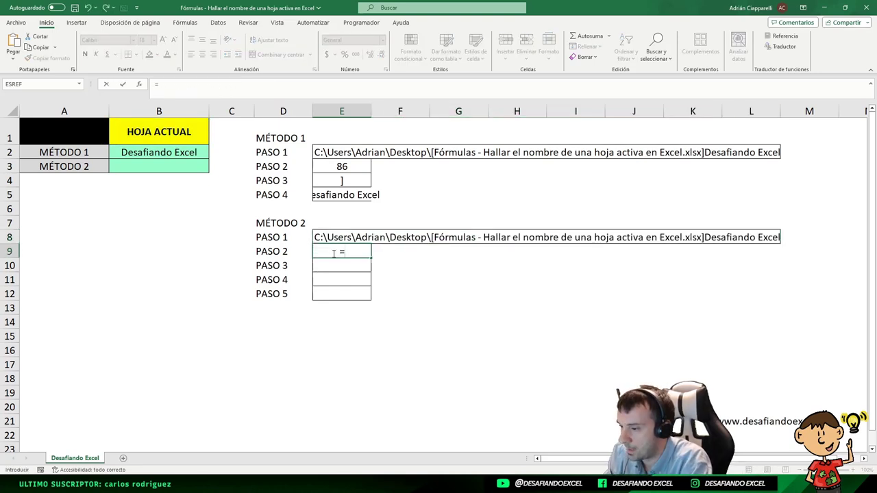
pyautogui.write('larg')
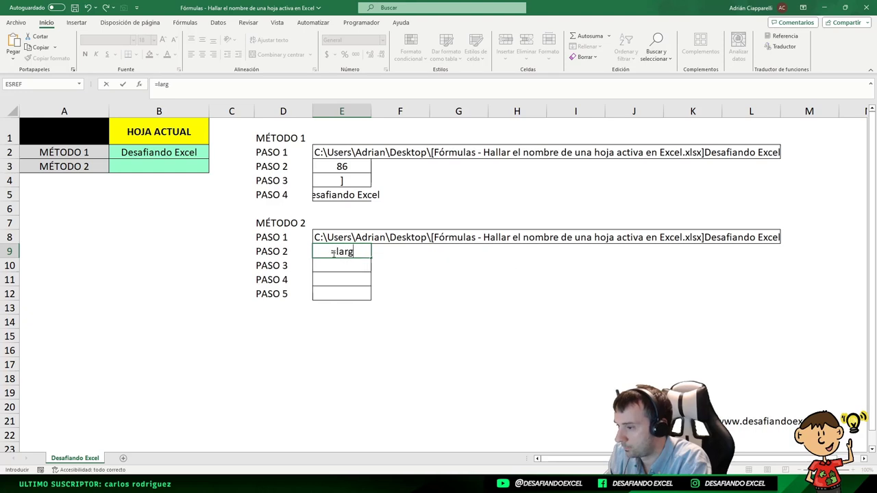
pyautogui.press('BackSpace')
pyautogui.press('BackSpace')
pyautogui.press('BackSpace')
pyautogui.write('ARGO')
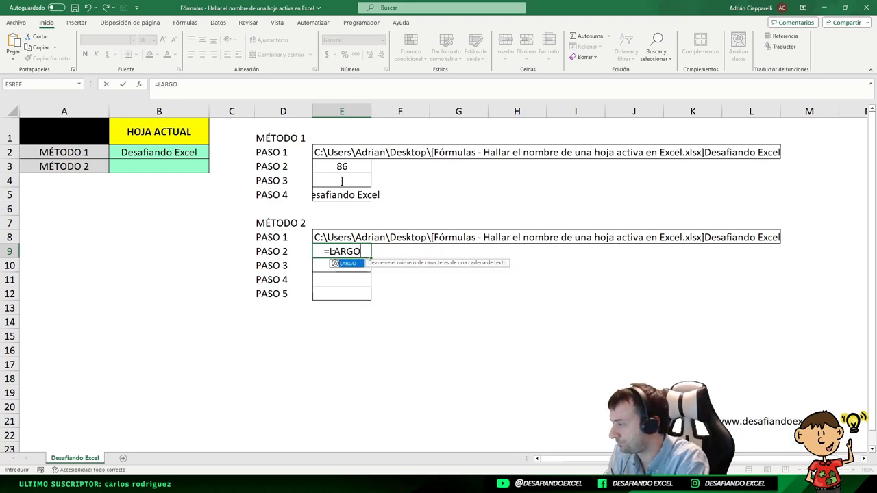
pyautogui.write('(')
pyautogui.hotkey('ctrl', 'v')
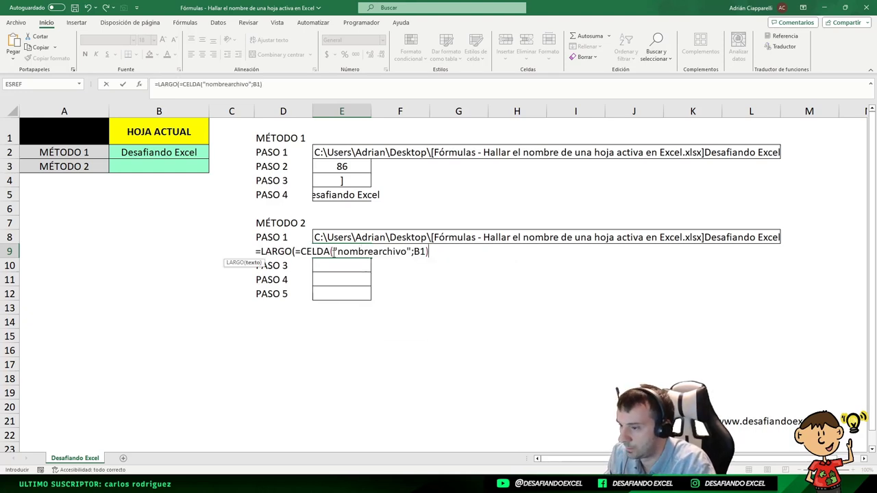
pyautogui.write(')')
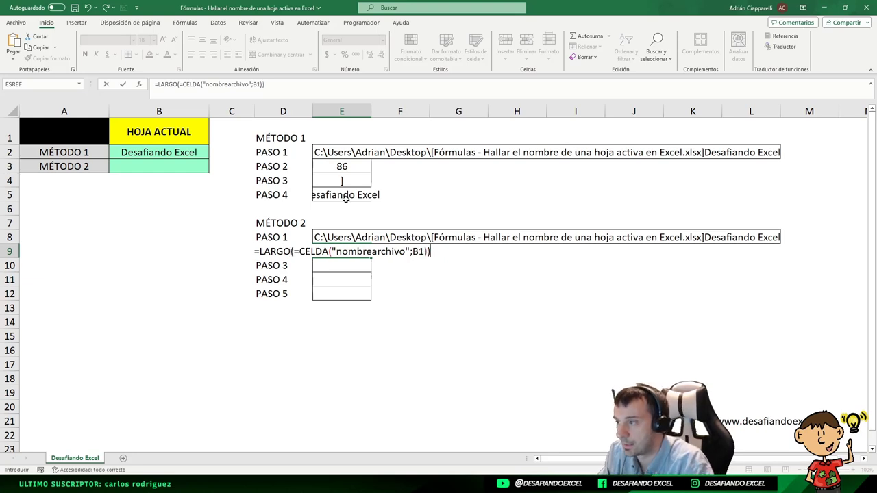
pyautogui.click(180, 84)
pyautogui.press('BackSpace')
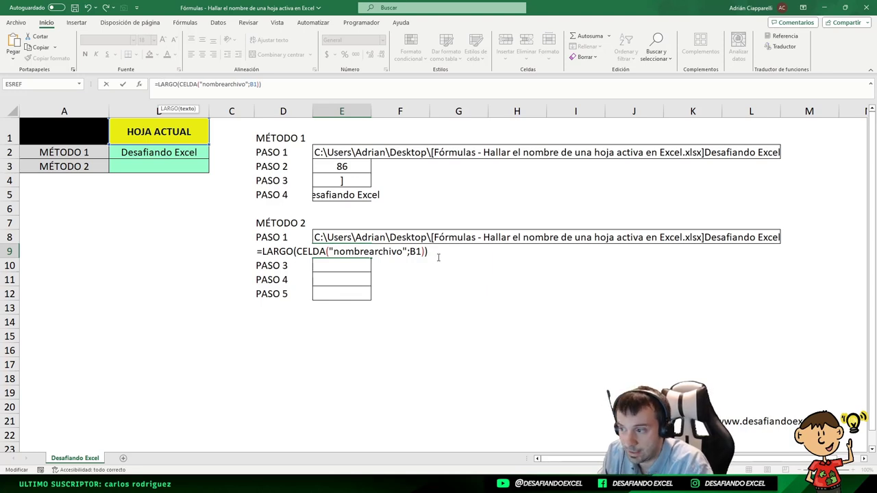
pyautogui.press('Return')
pyautogui.click(339, 252)
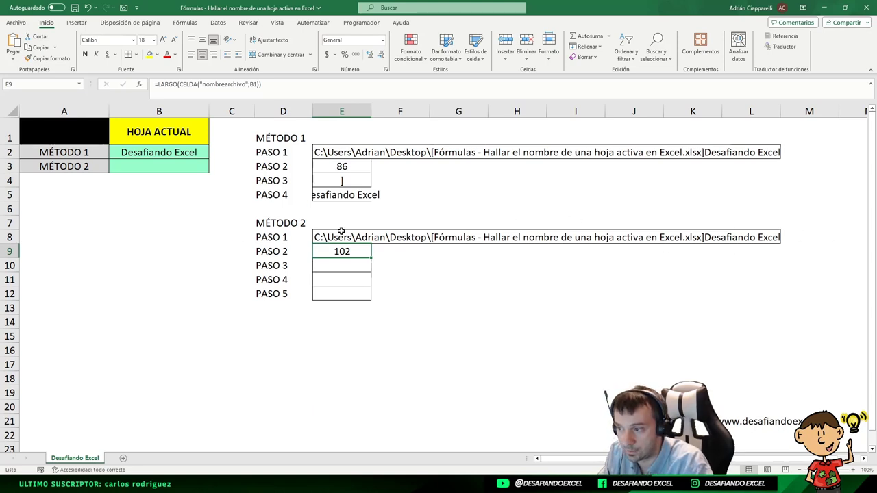
# Start E10 with a pasted copy of E9's =LARGO(CELDA("nombrearchivo";B1)) formula.
pyautogui.click(344, 237)
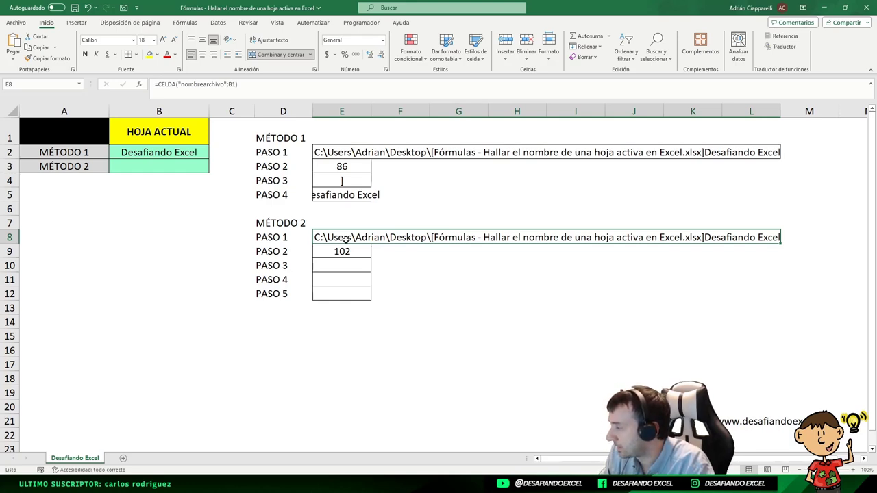
pyautogui.click(350, 255)
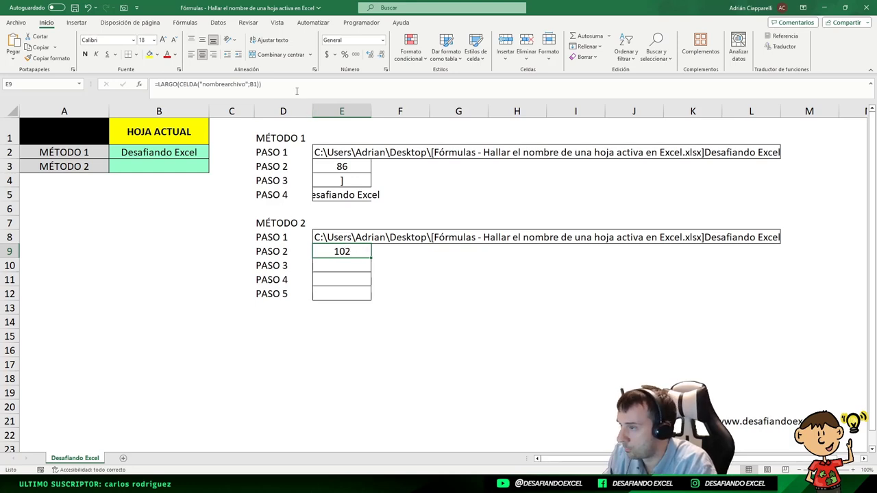
pyautogui.doubleClick(352, 249)
pyautogui.hotkey('ctrl', 'c')
pyautogui.press('Escape')
pyautogui.click(340, 268)
pyautogui.write('=')
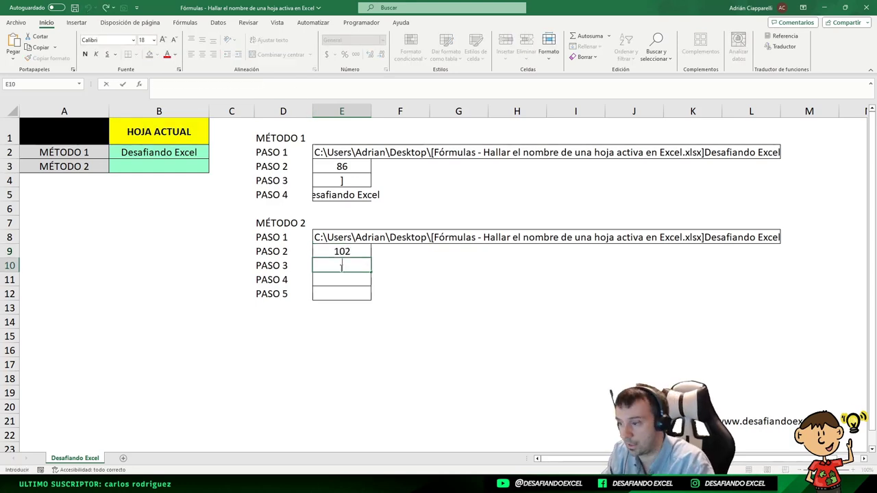
pyautogui.hotkey('ctrl', 'v')
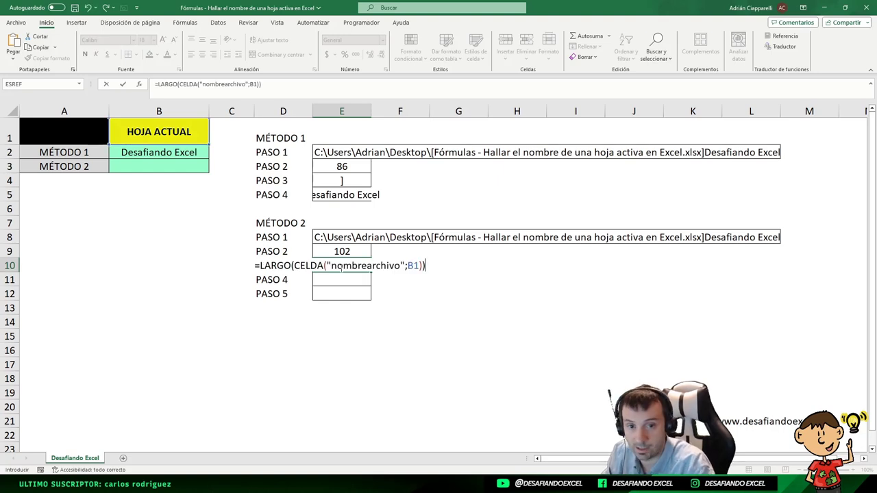
pyautogui.click(260, 265)
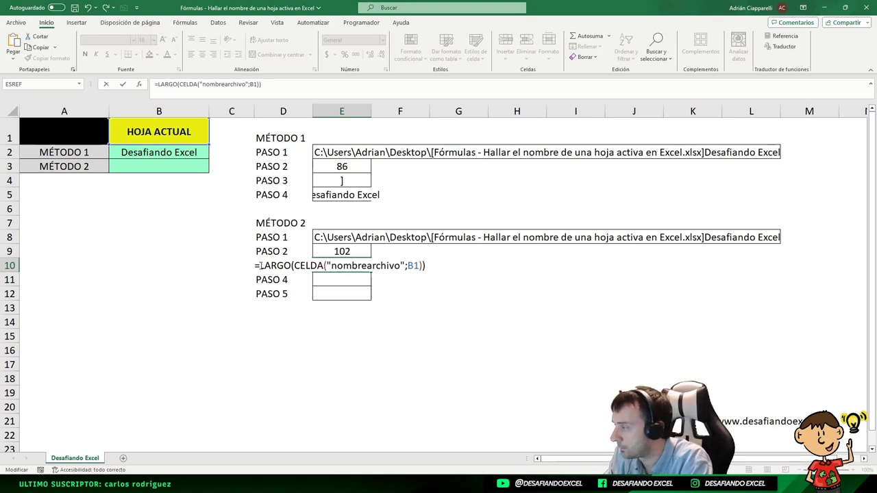
# Rewrite E10's formula to begin ENCONTRAR("]"; in place of LARGO(.
pyautogui.write('ENCON')
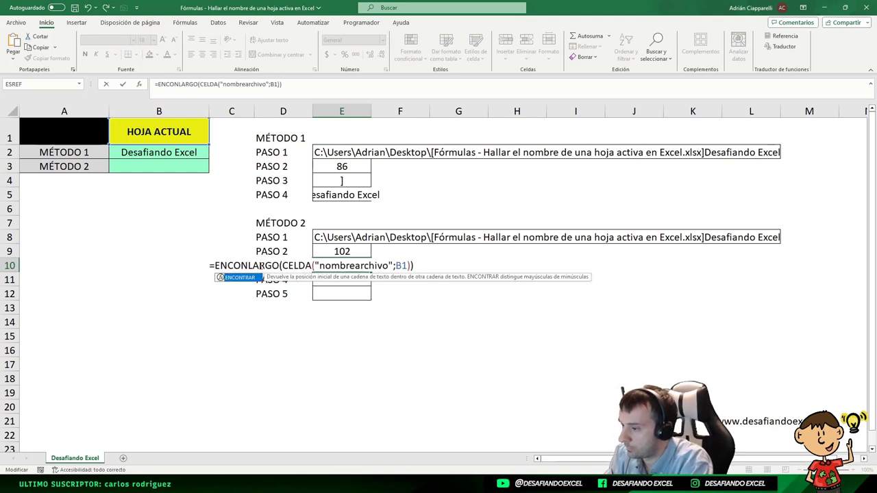
pyautogui.write('TRAR(')
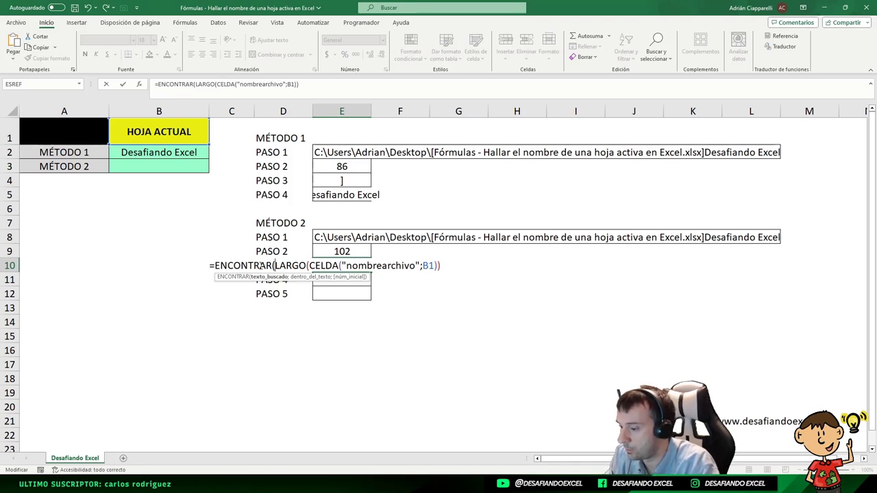
pyautogui.write('"[')
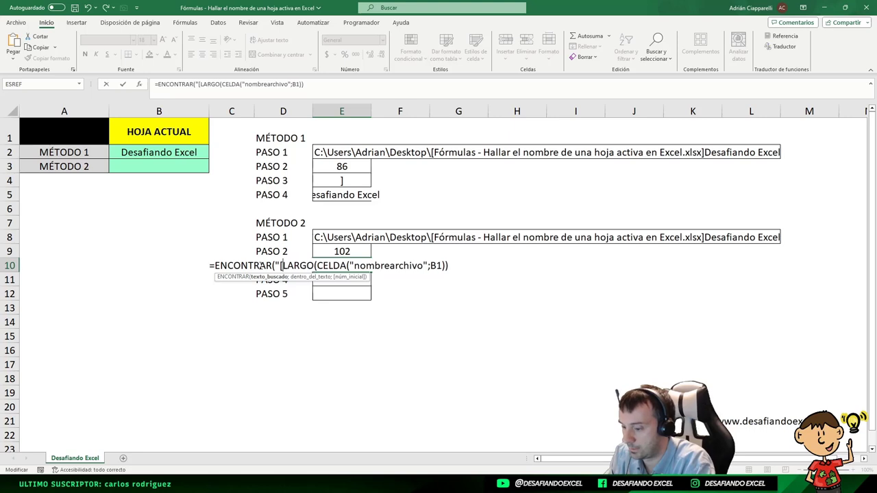
pyautogui.press('BackSpace')
pyautogui.write(']"')
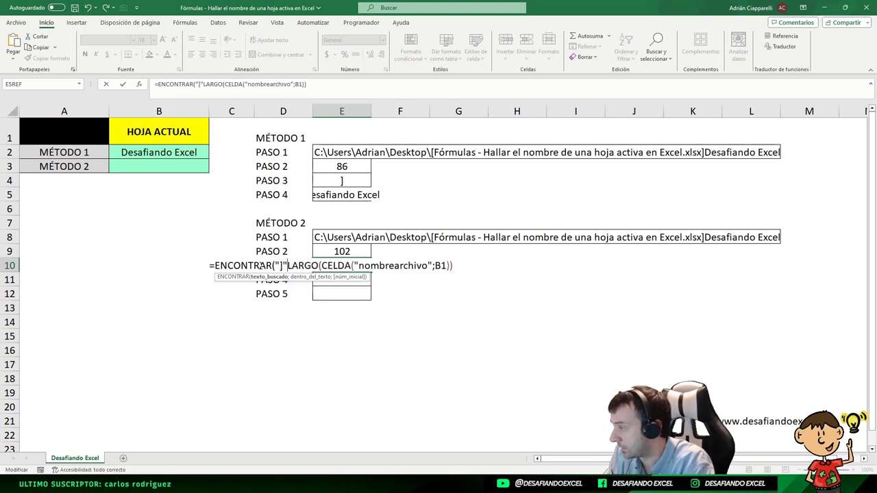
pyautogui.write(';')
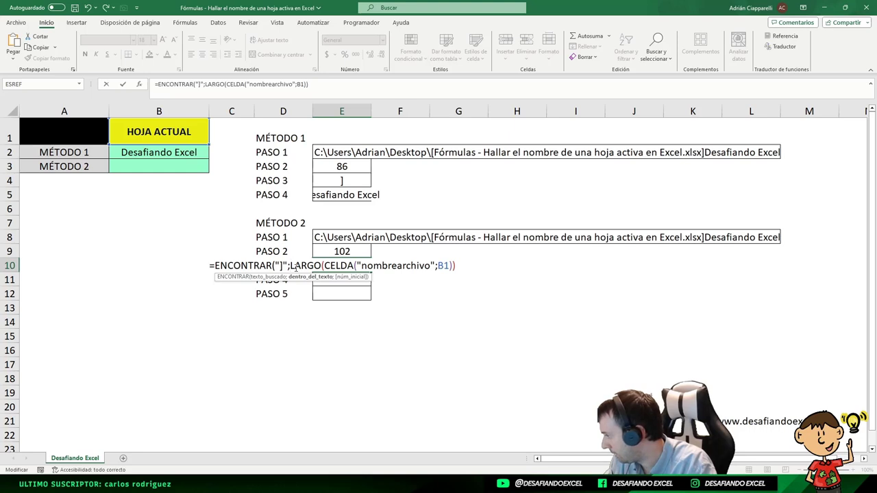
pyautogui.moveTo(290, 266); pyautogui.dragTo(325, 266)
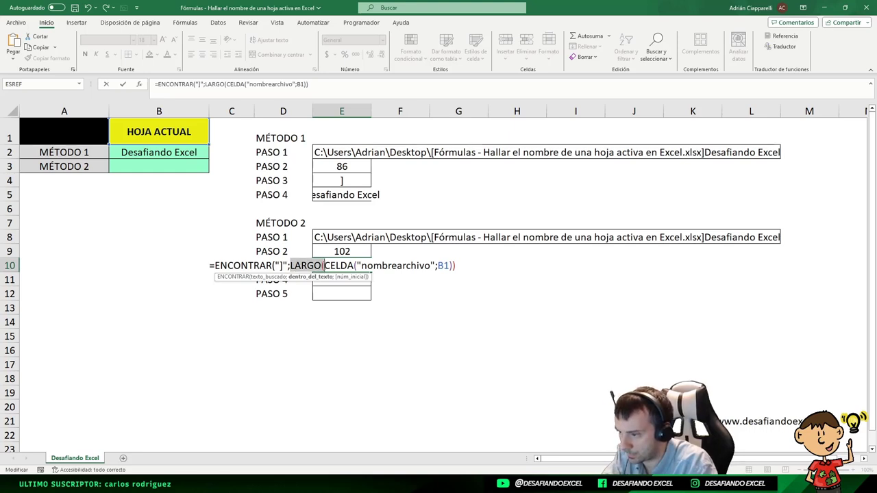
pyautogui.press('Delete')
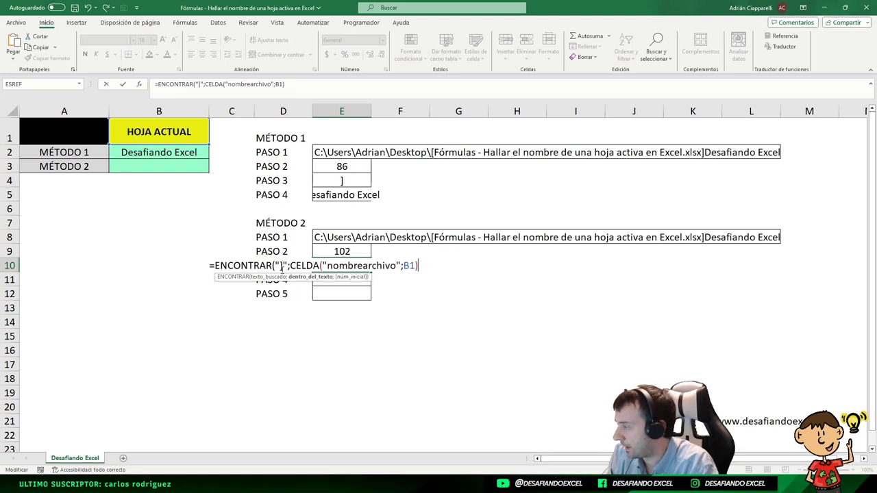
# Highlight the searched CELDA text and the ] argument, then enter the formula, returning 86.
pyautogui.click(283, 265)
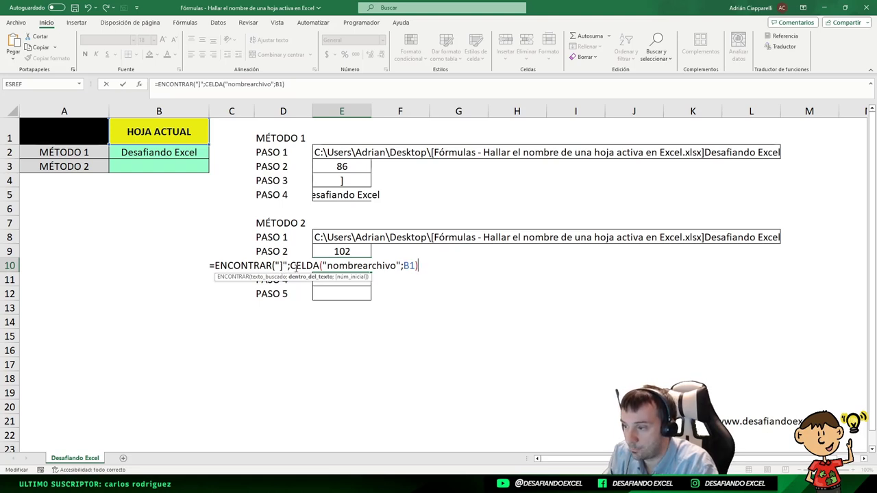
pyautogui.moveTo(288, 265); pyautogui.dragTo(436, 265)
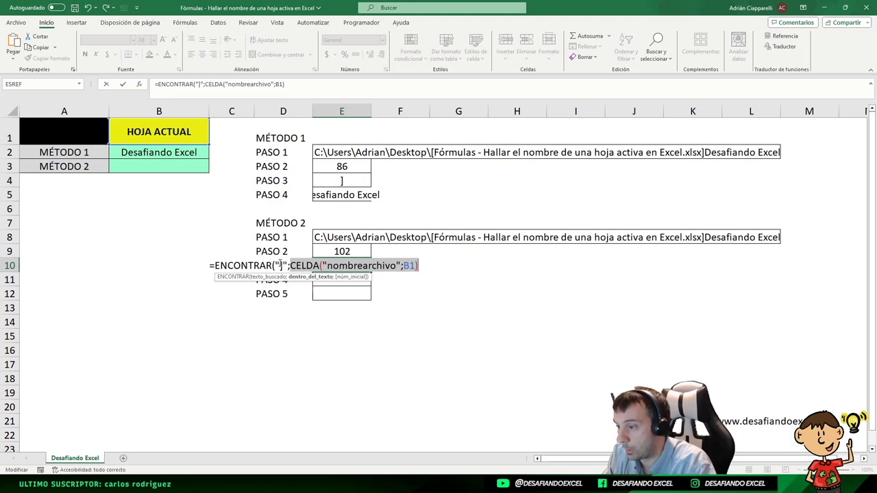
pyautogui.click(280, 265)
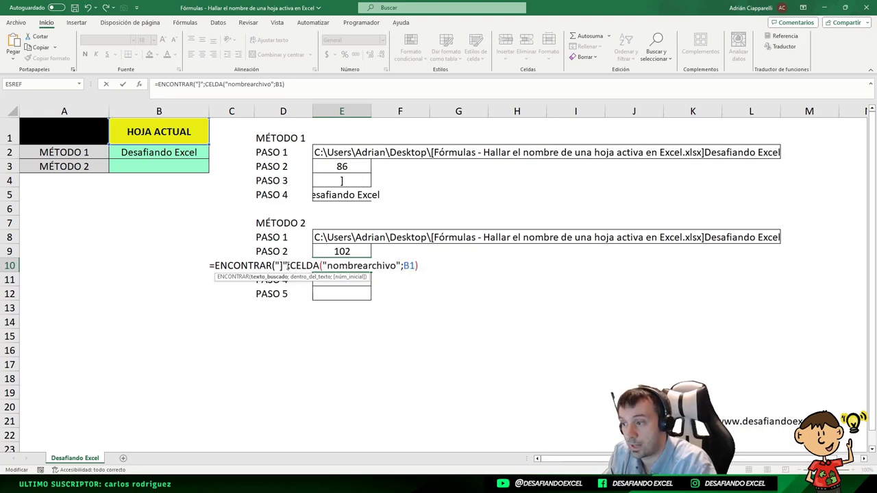
pyautogui.moveTo(287, 265); pyautogui.dragTo(274, 265)
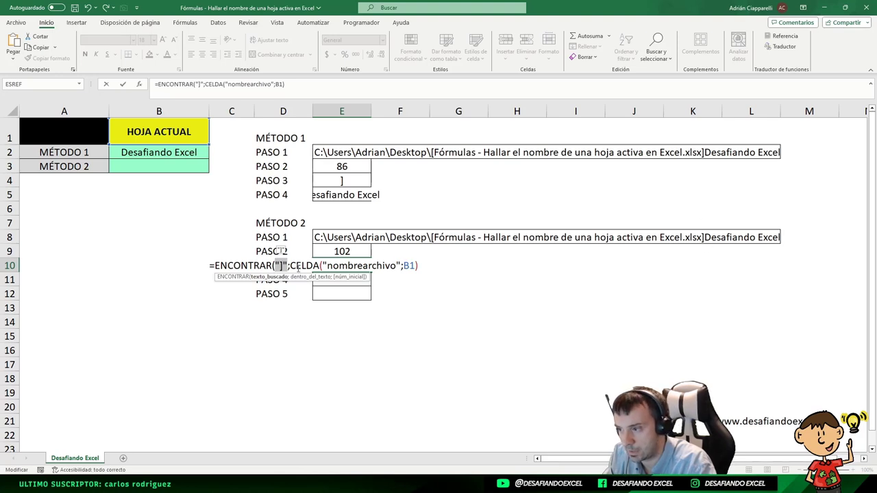
pyautogui.click(298, 267)
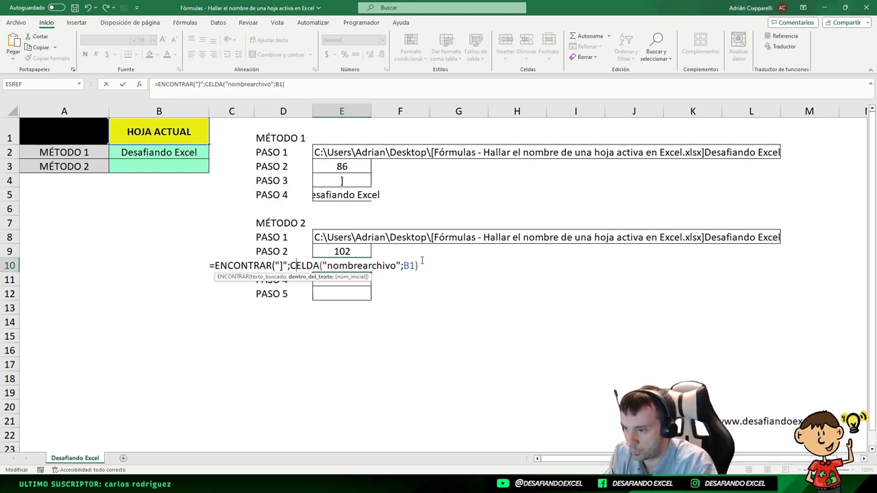
pyautogui.press('Return')
pyautogui.click(334, 265)
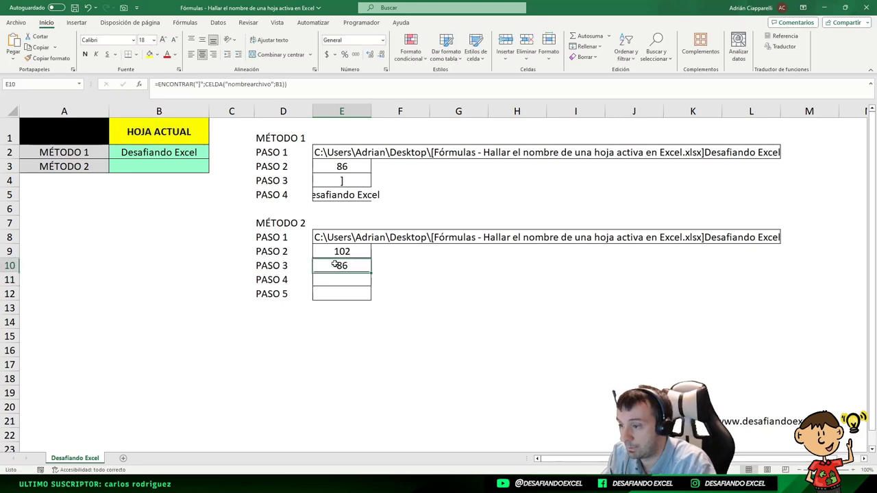
pyautogui.click(337, 166)
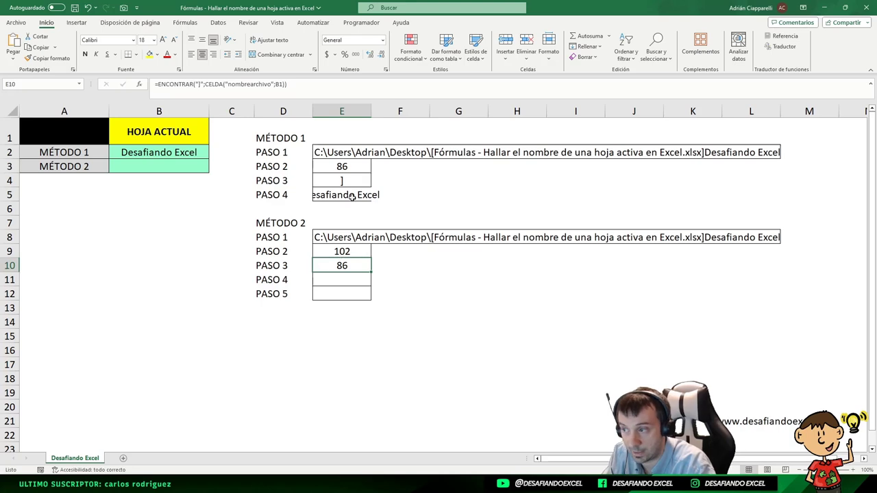
pyautogui.click(335, 164)
pyautogui.click(353, 263)
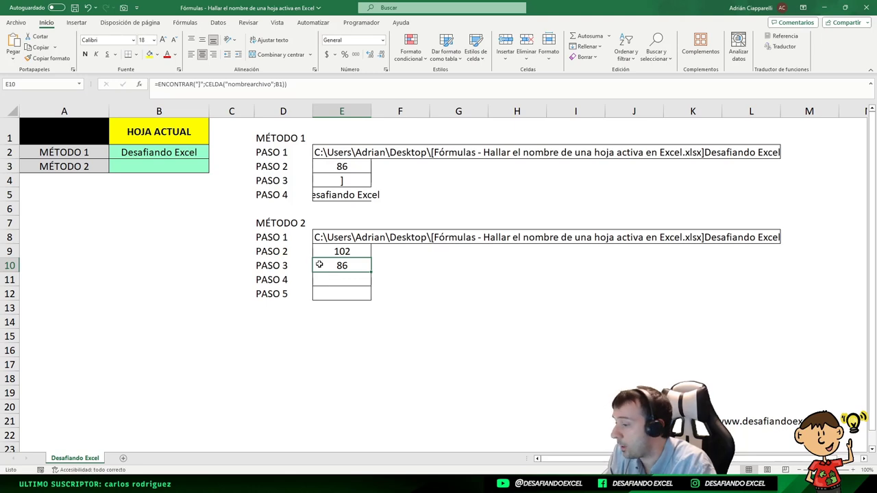
pyautogui.click(335, 254)
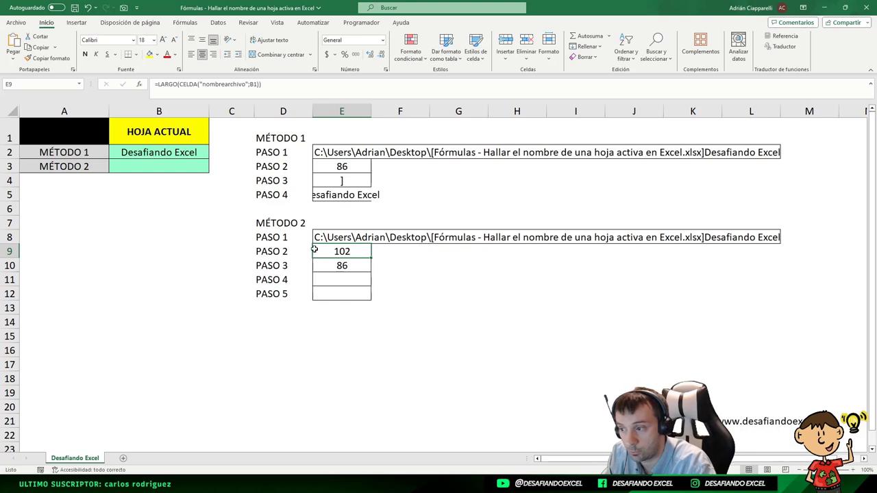
pyautogui.click(336, 267)
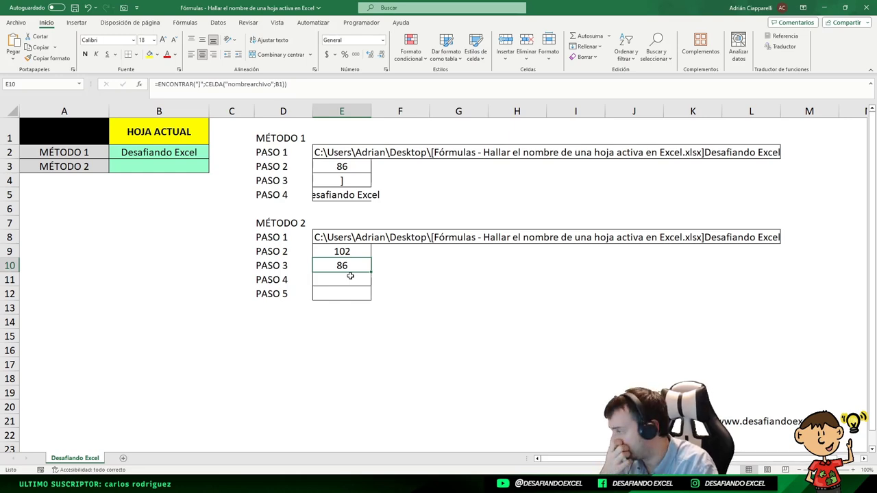
# Enter =LARGO(CELDA("nombrearchivo";B1))-ENCONTRAR("]";CELDA("nombrearchivo";B1)) in E11, returning 16.
pyautogui.click(347, 277)
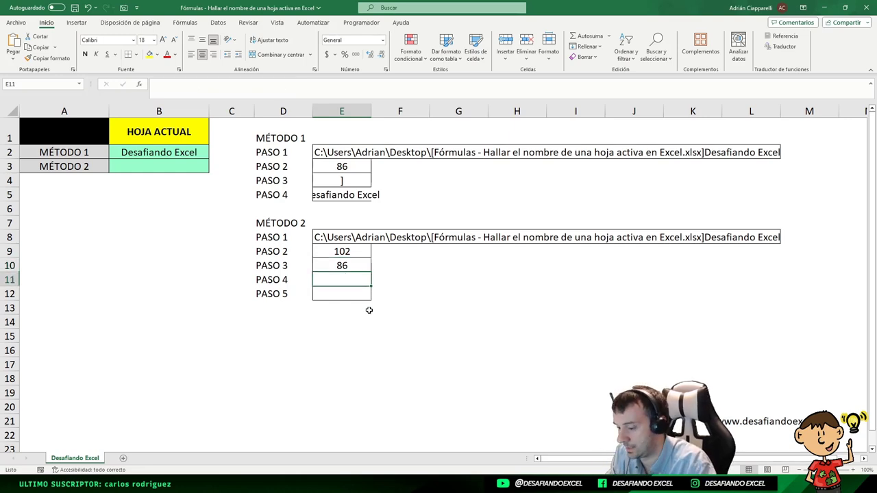
pyautogui.write('=LARGO')
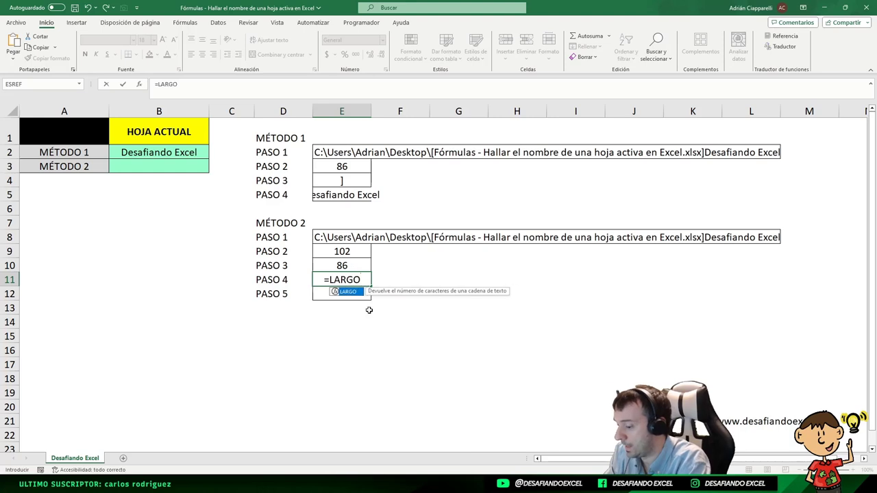
pyautogui.write('(')
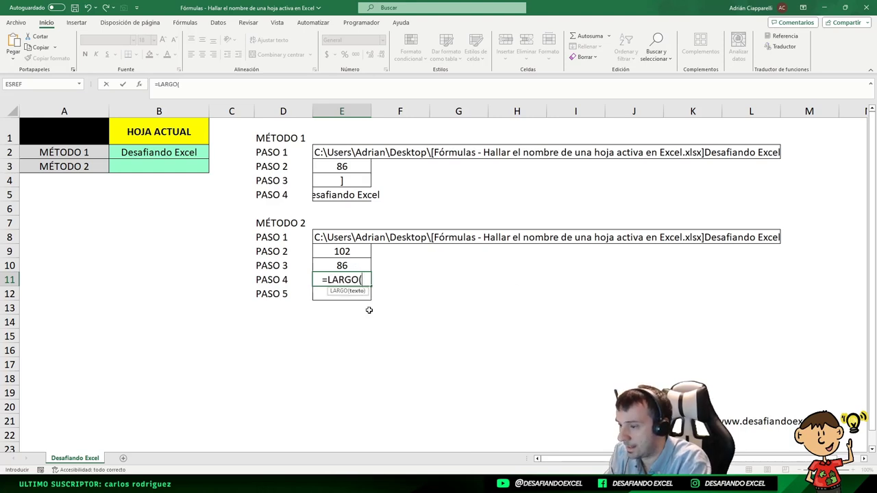
pyautogui.write('CELDA')
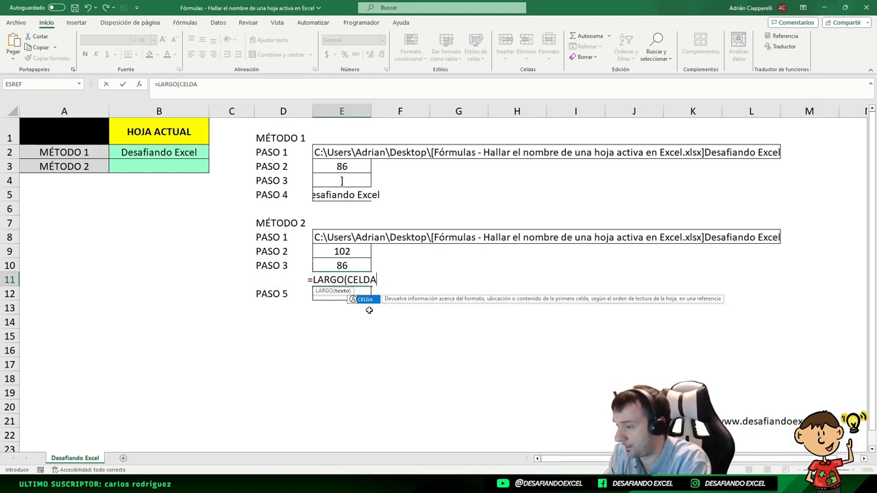
pyautogui.write('(')
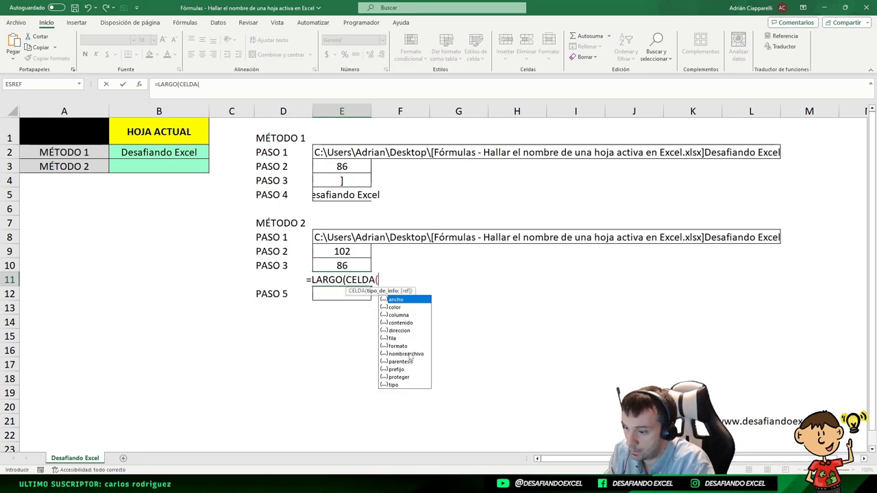
pyautogui.doubleClick(408, 354)
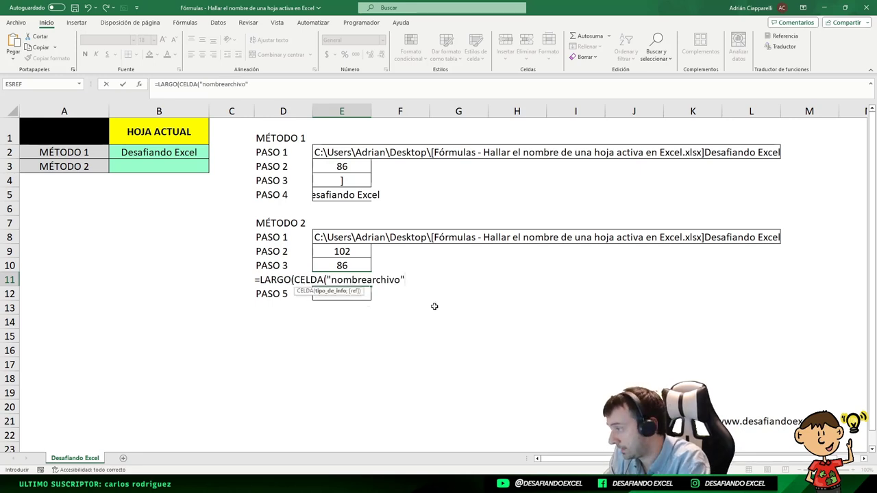
pyautogui.write(';B1)')
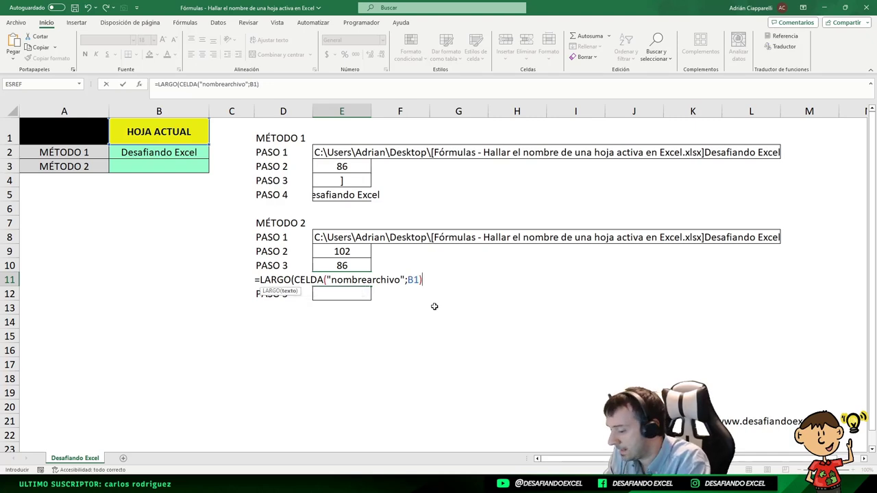
pyautogui.write(')-')
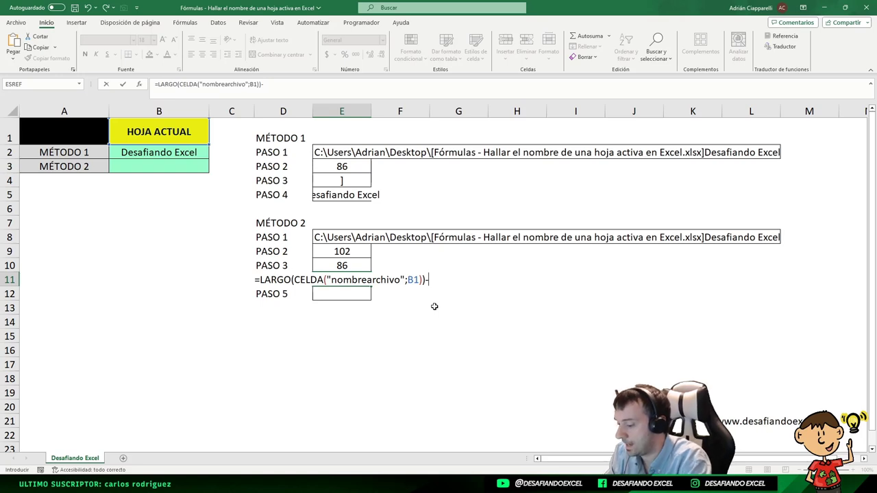
pyautogui.write('ENCONTRAR')
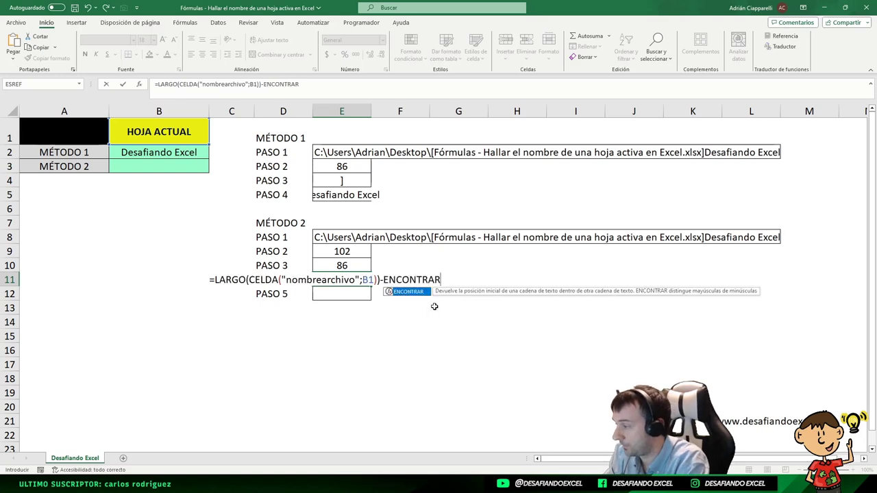
pyautogui.write('("]"')
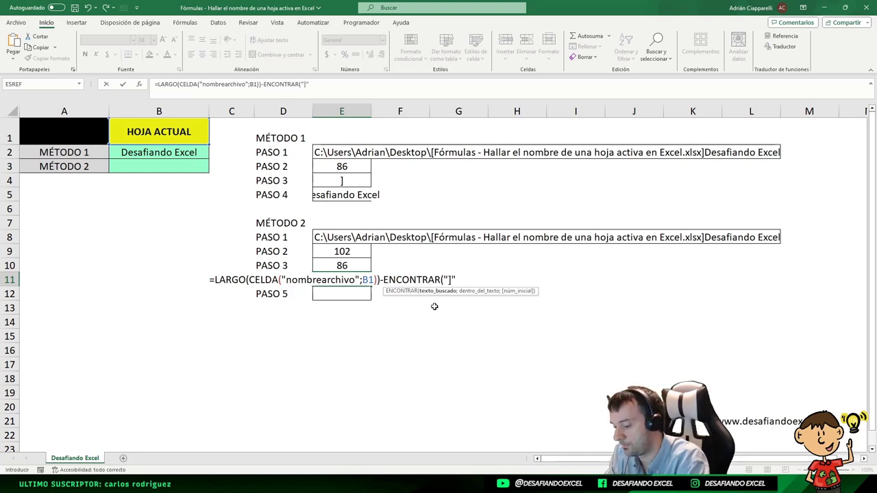
pyautogui.write(';CELDA')
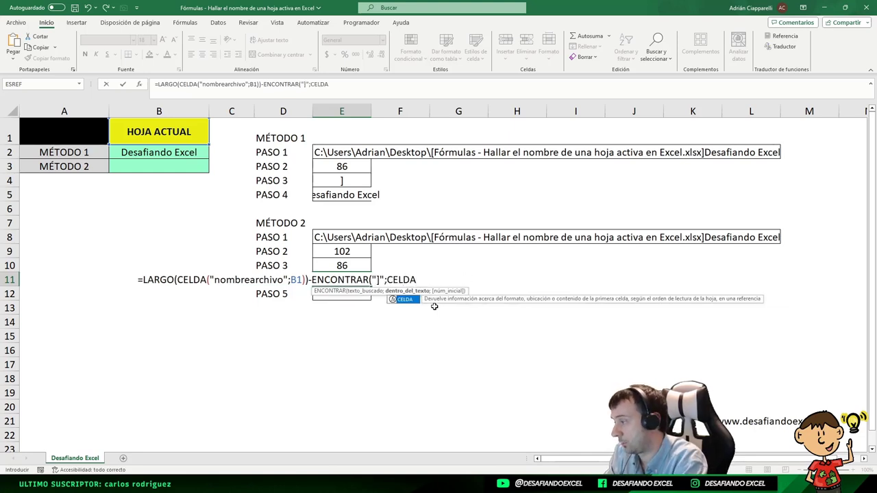
pyautogui.write('(')
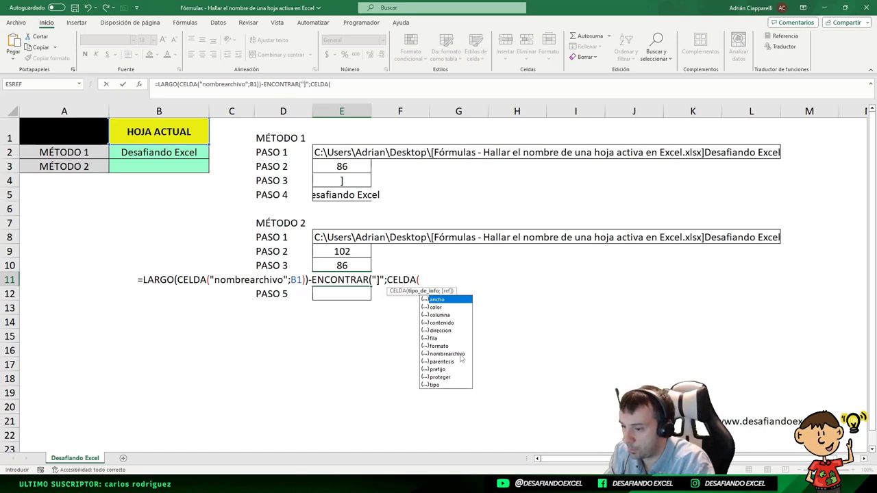
pyautogui.doubleClick(460, 354)
pyautogui.write(';B1')
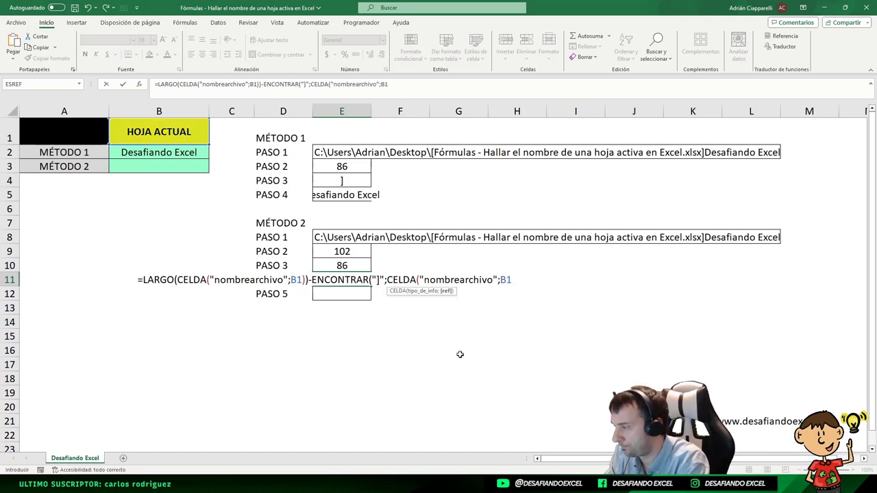
pyautogui.write(')')
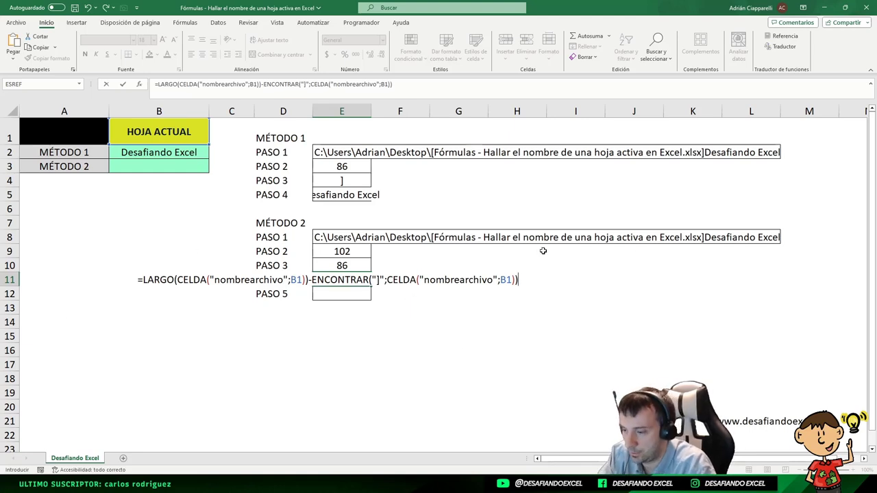
pyautogui.press('Return')
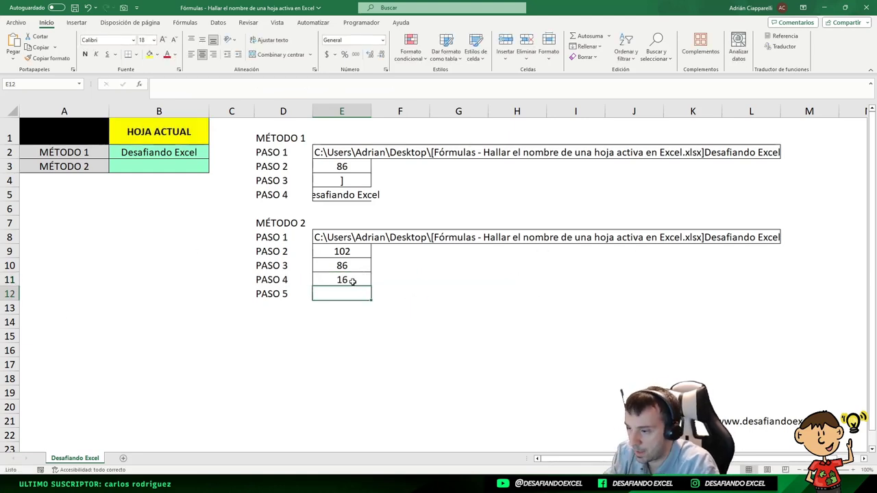
pyautogui.click(349, 281)
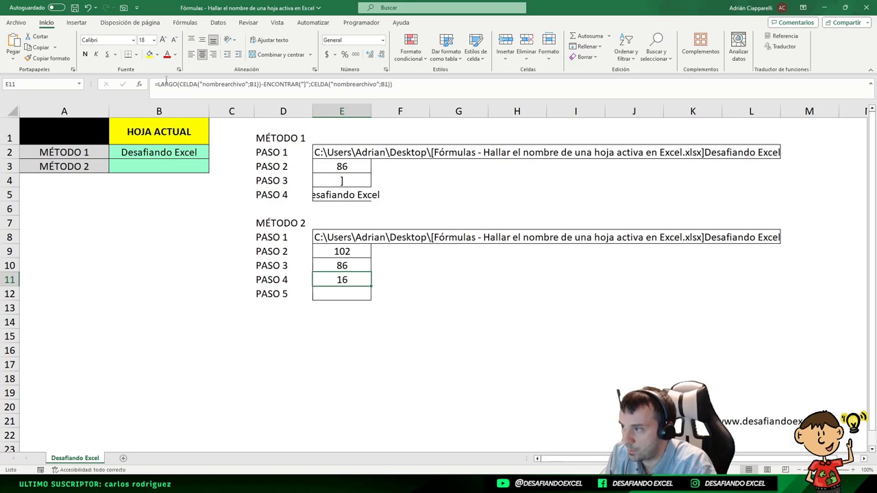
# Review the PASO 4 formula in E11, highlighting its LARGO and ENCONTRAR parts without changing it.
pyautogui.click(159, 84)
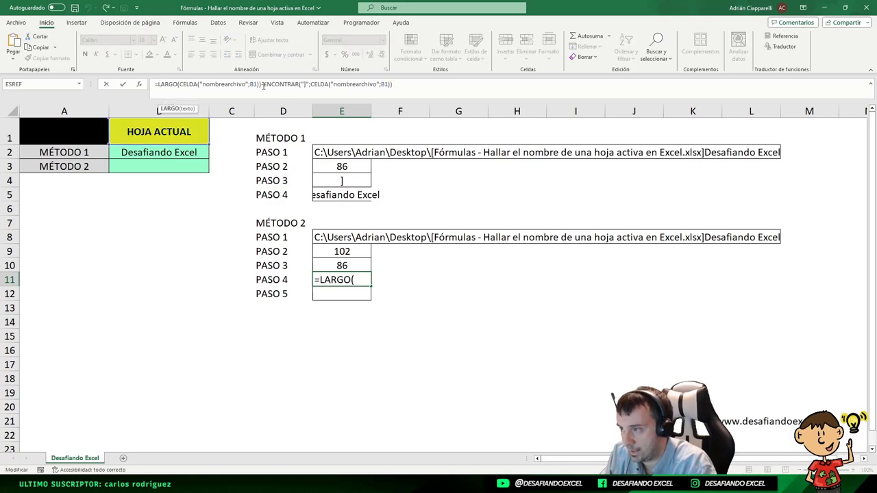
pyautogui.moveTo(254, 85); pyautogui.dragTo(165, 82)
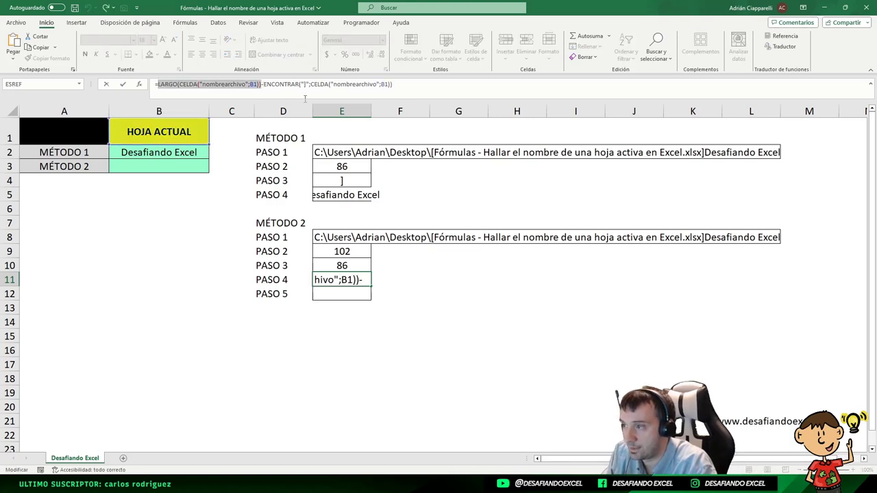
pyautogui.moveTo(263, 83); pyautogui.dragTo(416, 84)
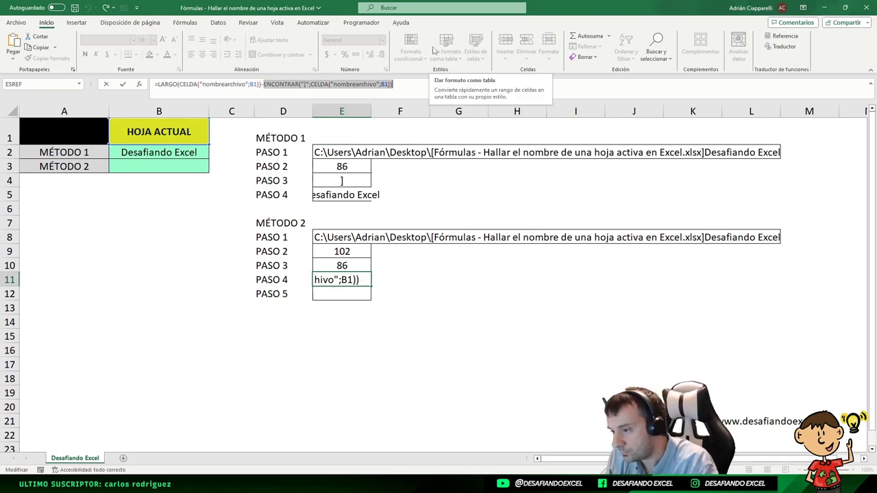
pyautogui.press('Escape')
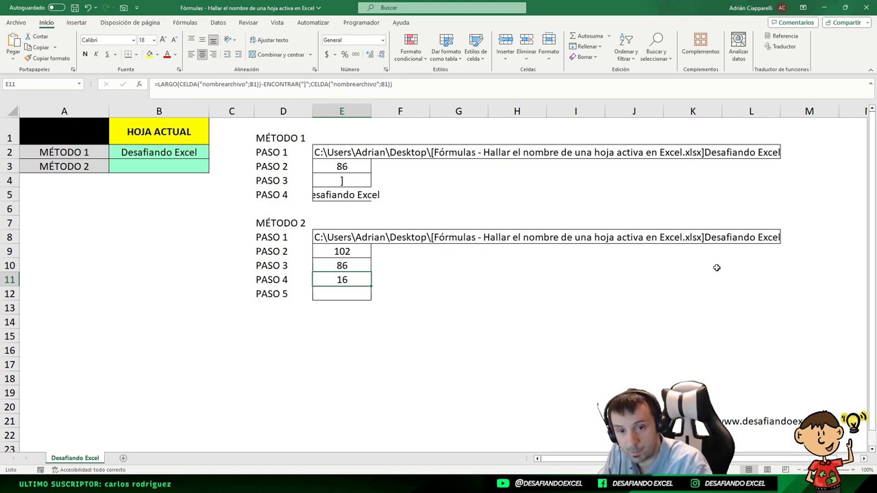
# Compare the PASO 2–4 formulas in E9–E11, then begin renaming the Desafiando Excel sheet.
pyautogui.click(350, 252)
pyautogui.click(363, 269)
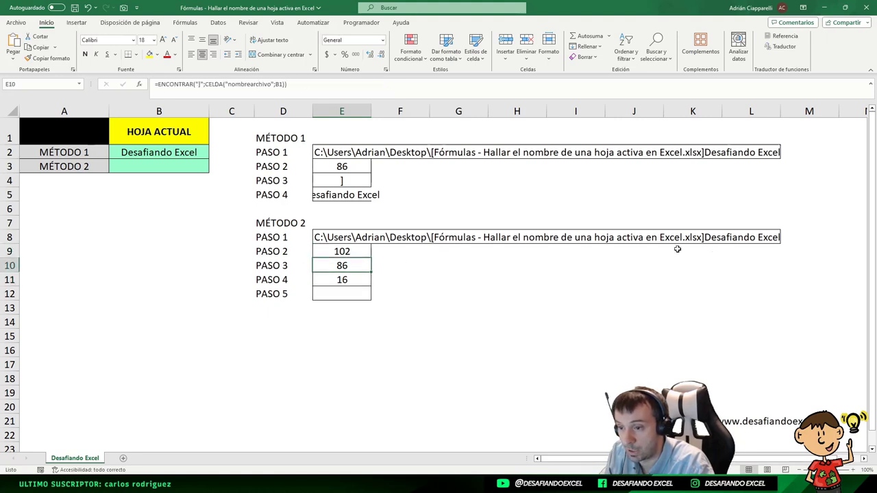
pyautogui.click(336, 277)
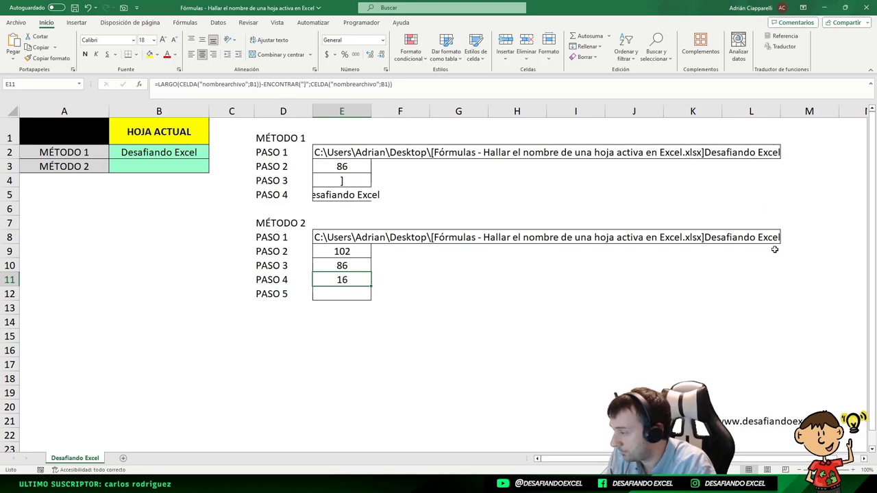
pyautogui.click(71, 459)
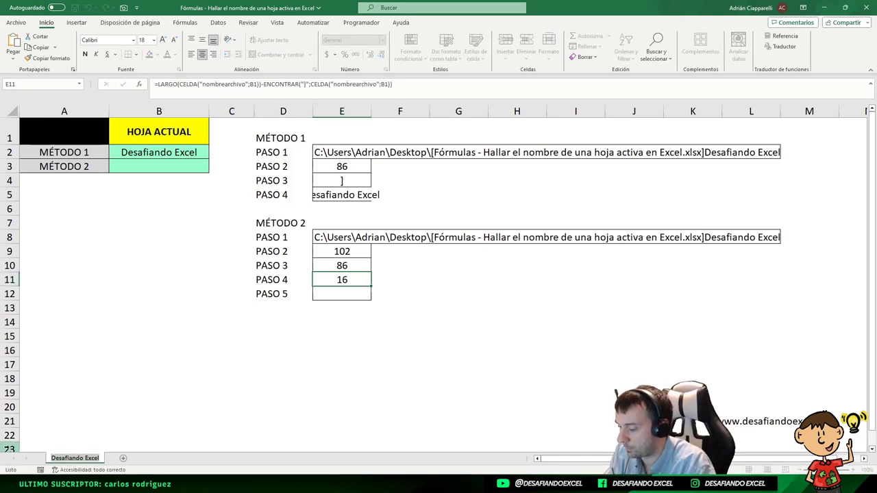
# Name the sheet 12345 and recheck the updated PASO 2–4 results.
pyautogui.write('12345')
pyautogui.press('Return')
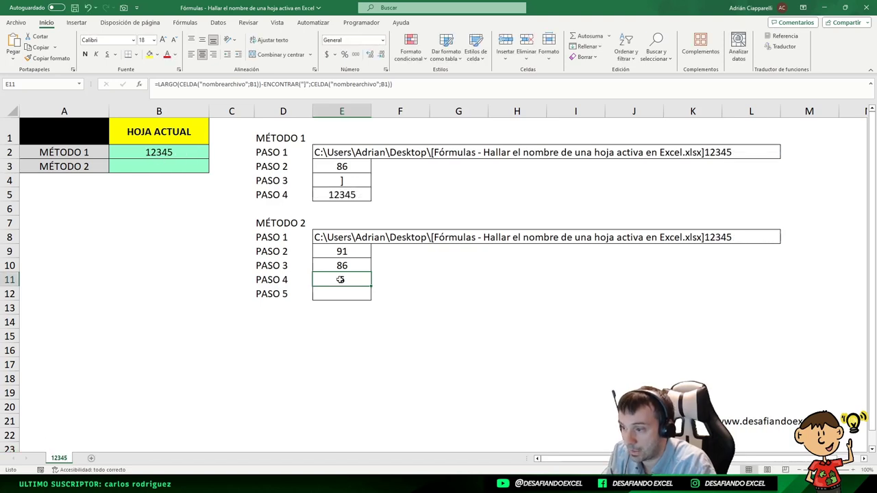
pyautogui.click(343, 251)
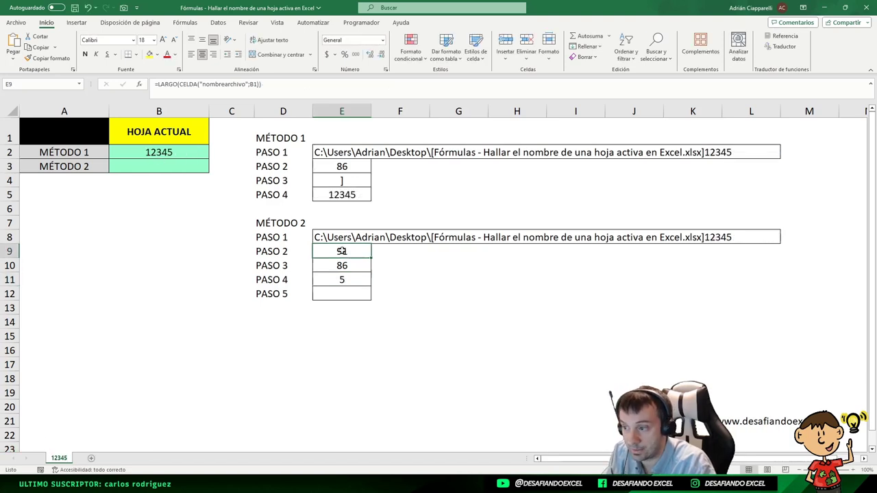
pyautogui.click(355, 267)
pyautogui.click(347, 283)
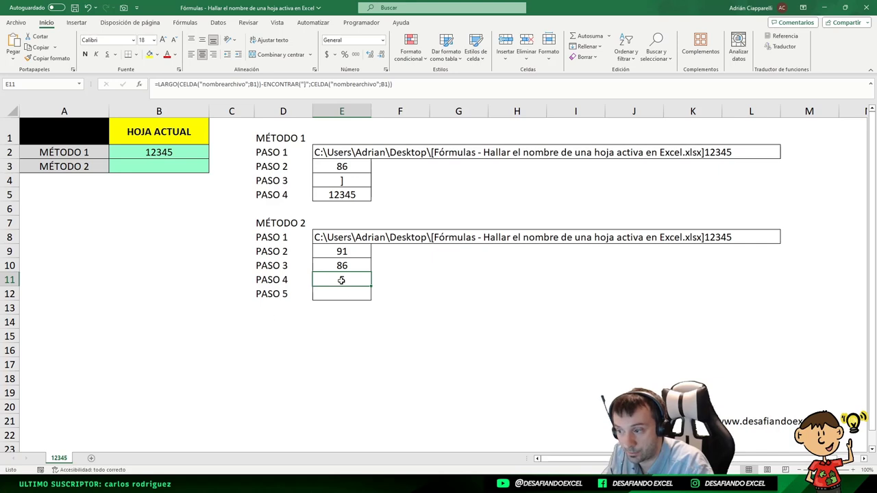
# Rename the 12345 sheet to Excel, correcting the mistyped capitalisation.
pyautogui.doubleClick(59, 457)
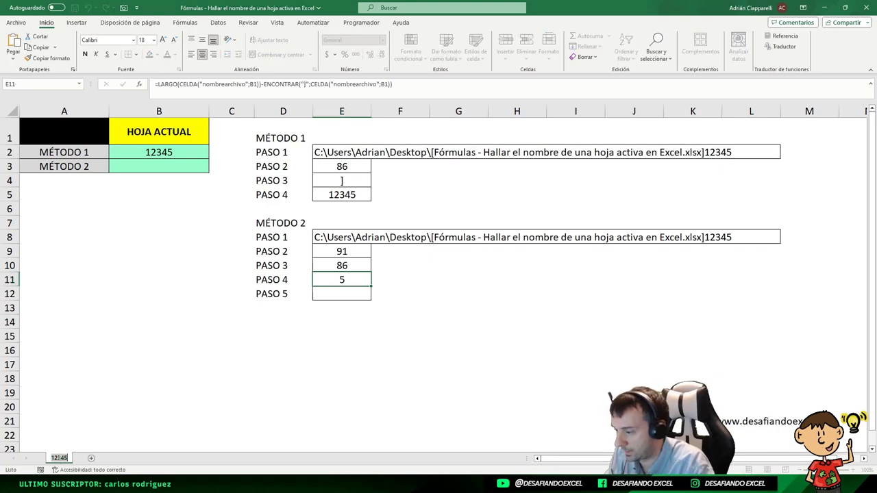
pyautogui.write('eXCEL')
pyautogui.press('BackSpace')
pyautogui.press('BackSpace')
pyautogui.press('BackSpace')
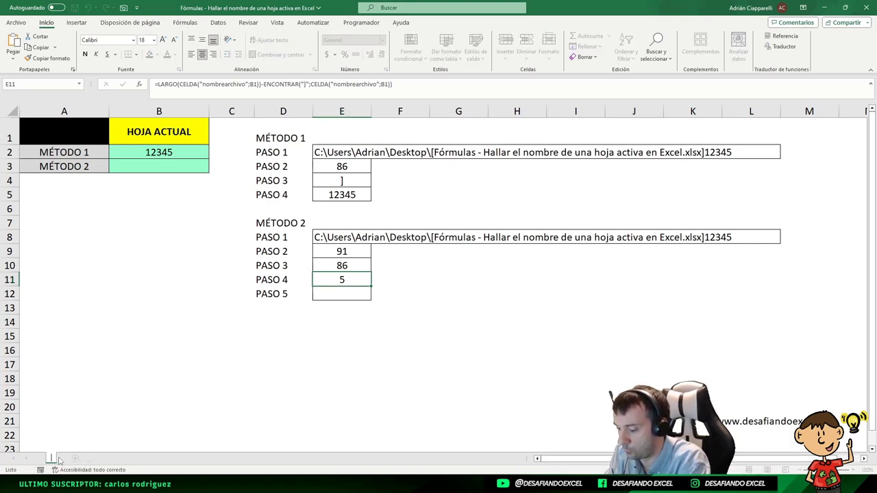
pyautogui.write('Excel')
pyautogui.press('Return')
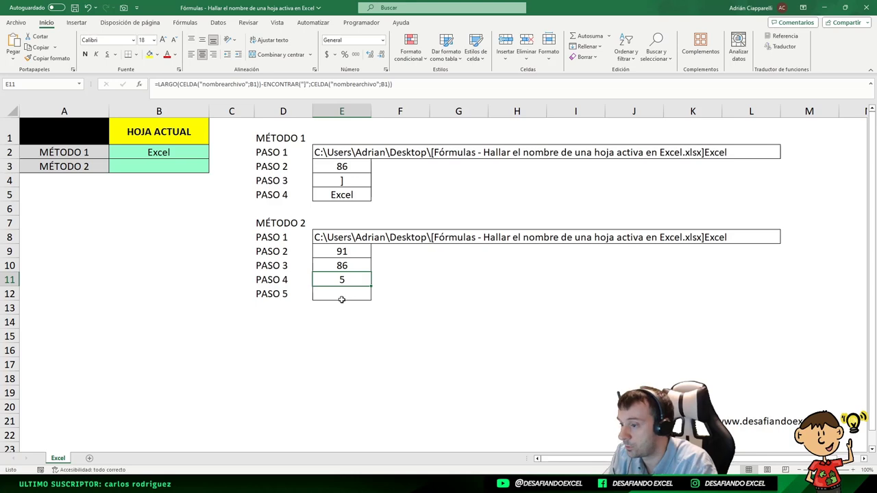
# Enter =DERECHA(CELDA("nombrearchivo";B1);…) in E12, pasting E11's LARGO–ENCONTRAR expression as the character count.
pyautogui.click(410, 89)
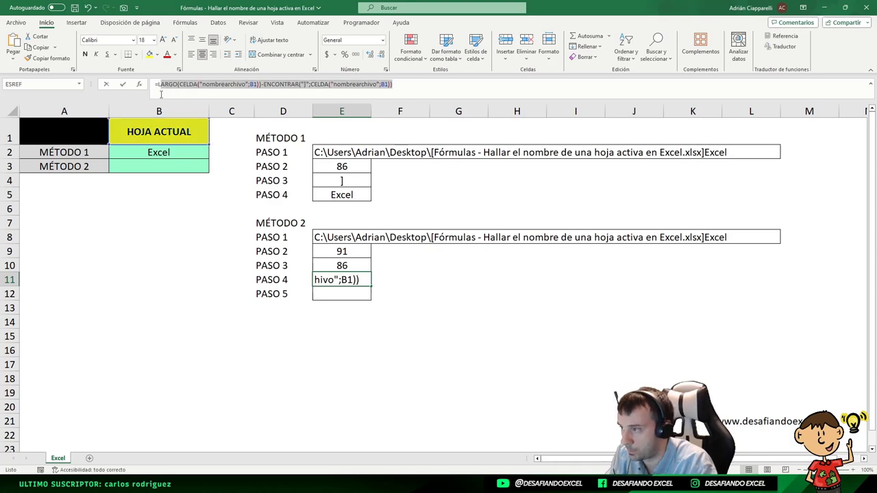
pyautogui.moveTo(157, 94); pyautogui.dragTo(162, 94)
pyautogui.hotkey('ctrl', 'c')
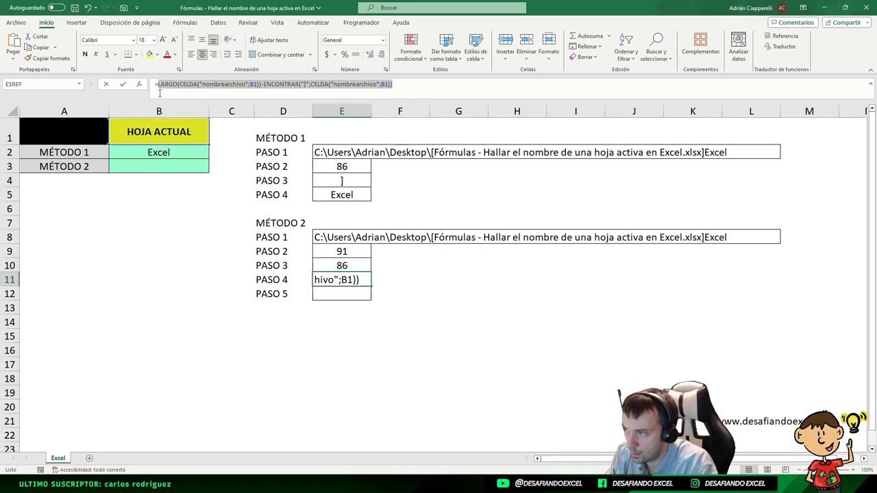
pyautogui.press('Return')
pyautogui.write('=')
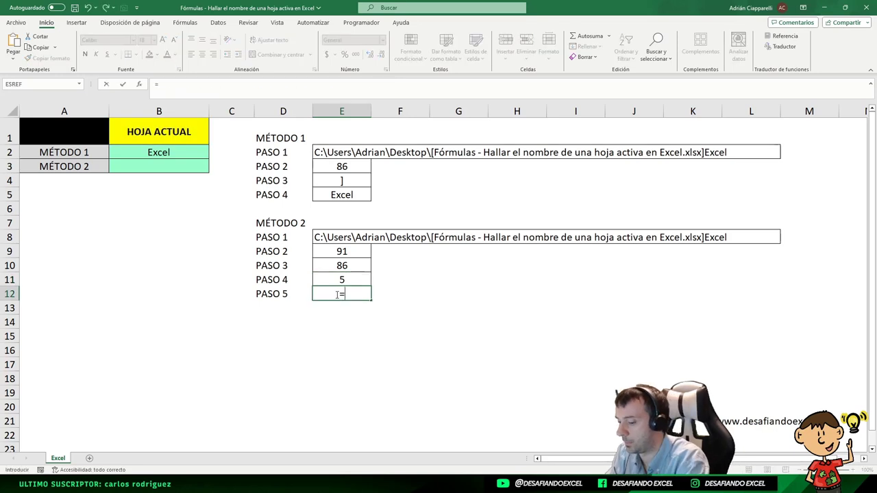
pyautogui.write('DERECHA')
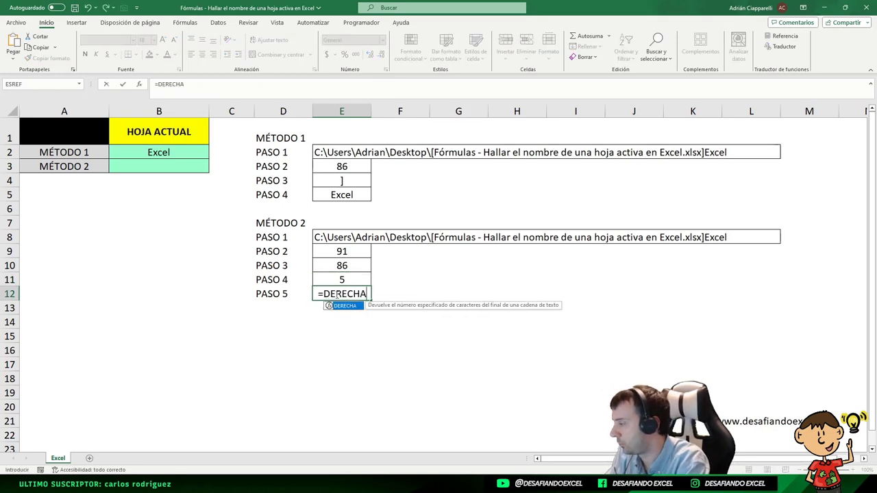
pyautogui.write('(')
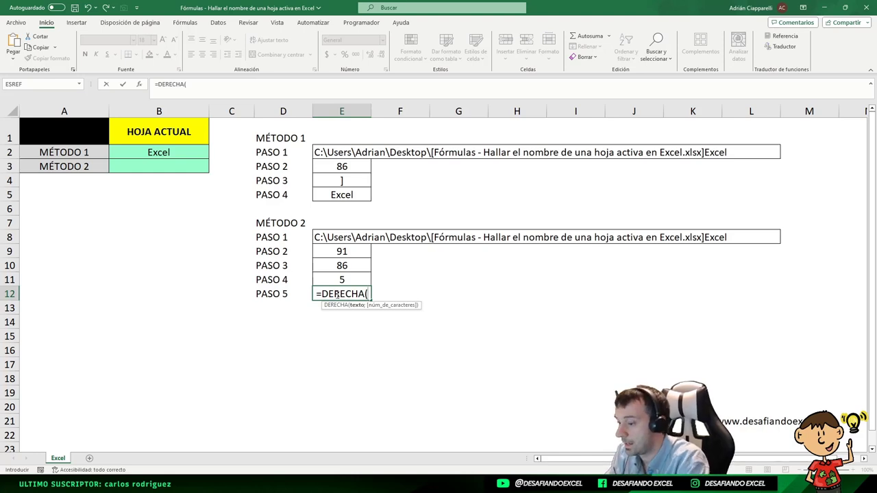
pyautogui.write('CELDA')
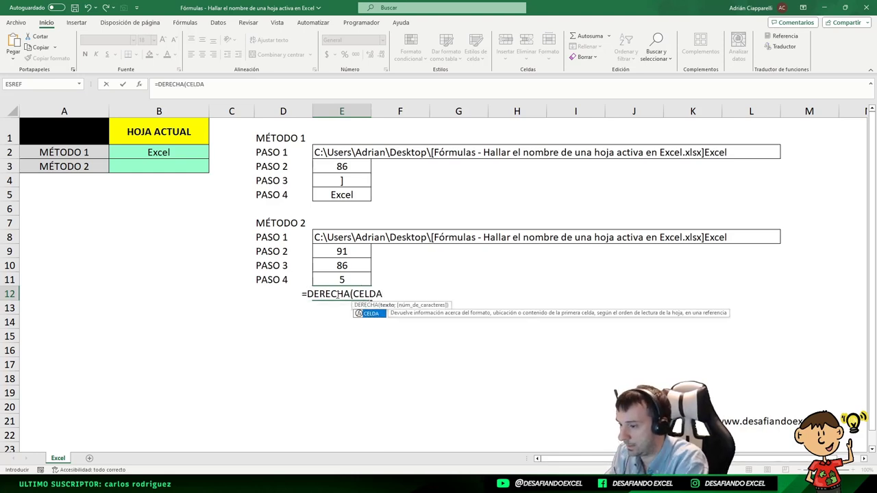
pyautogui.write('(')
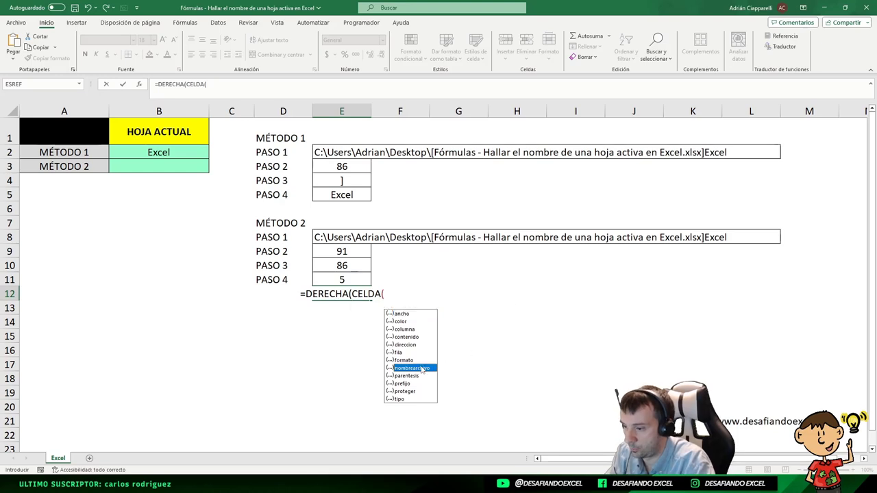
pyautogui.doubleClick(419, 367)
pyautogui.write(';B1')
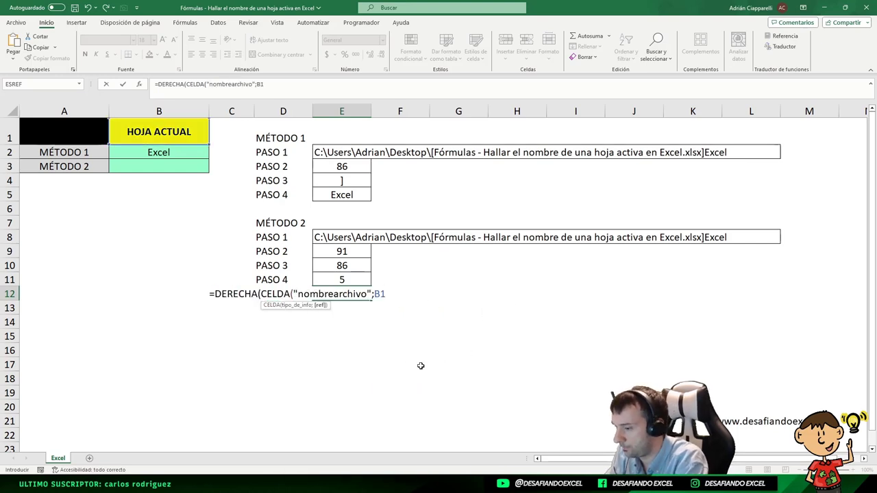
pyautogui.write(');')
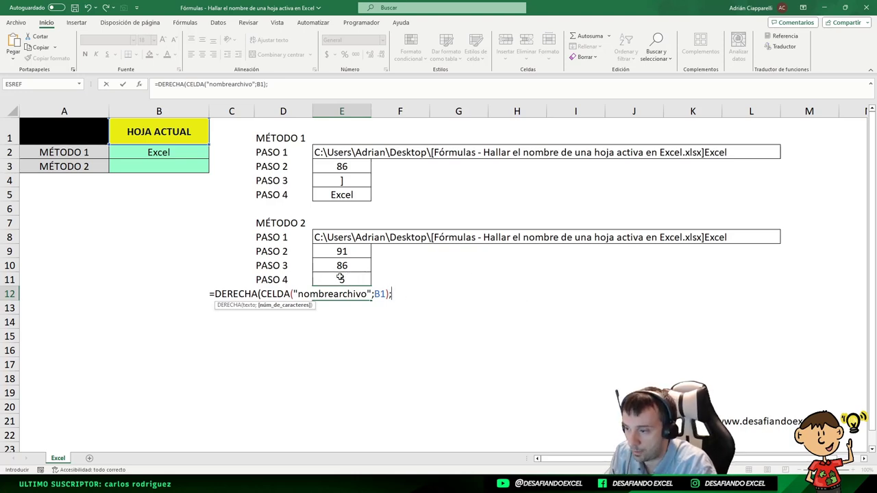
pyautogui.hotkey('ctrl', 'v')
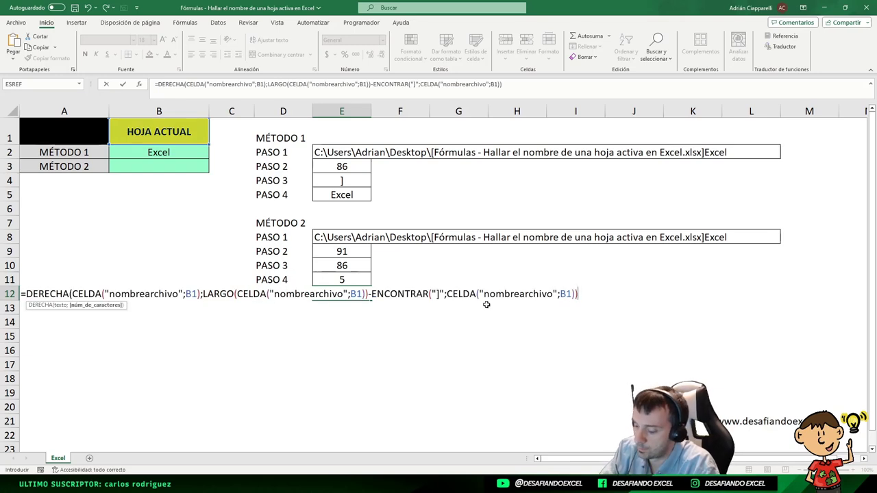
pyautogui.write(')')
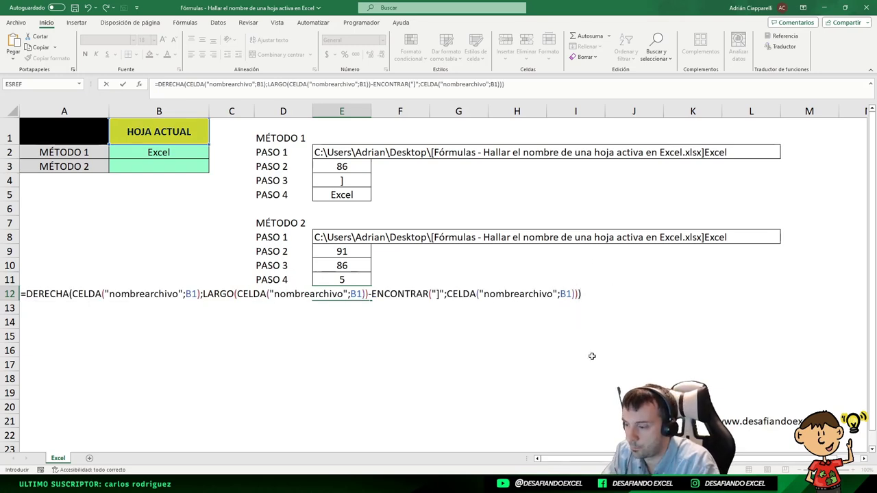
pyautogui.press('Return')
pyautogui.click(353, 295)
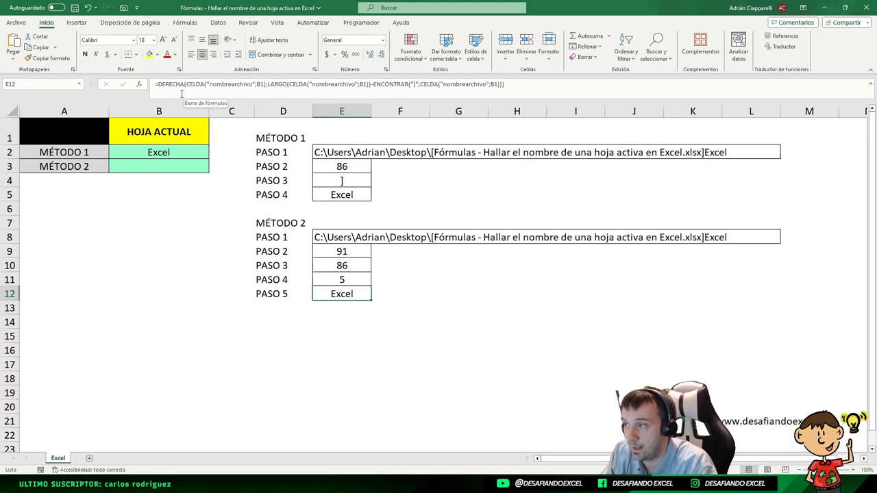
# Review the PASO 2–4 formulas and copy the full DERECHA formula text from E12.
pyautogui.click(335, 276)
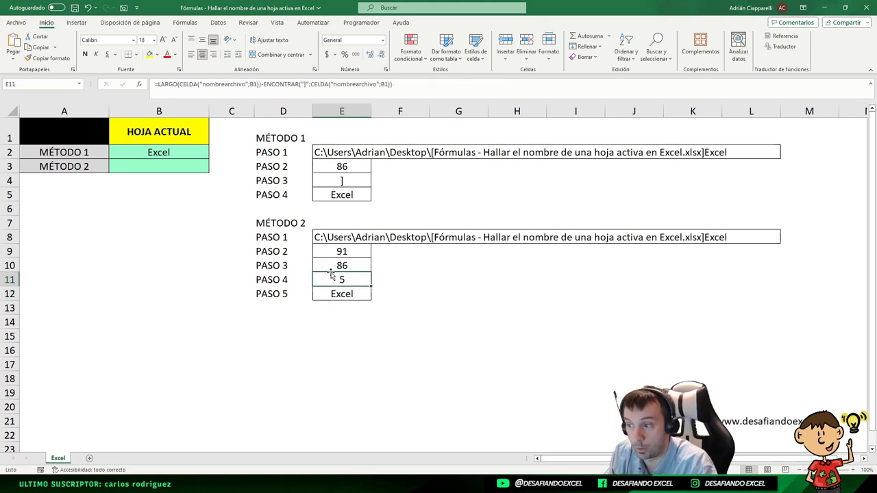
pyautogui.click(341, 251)
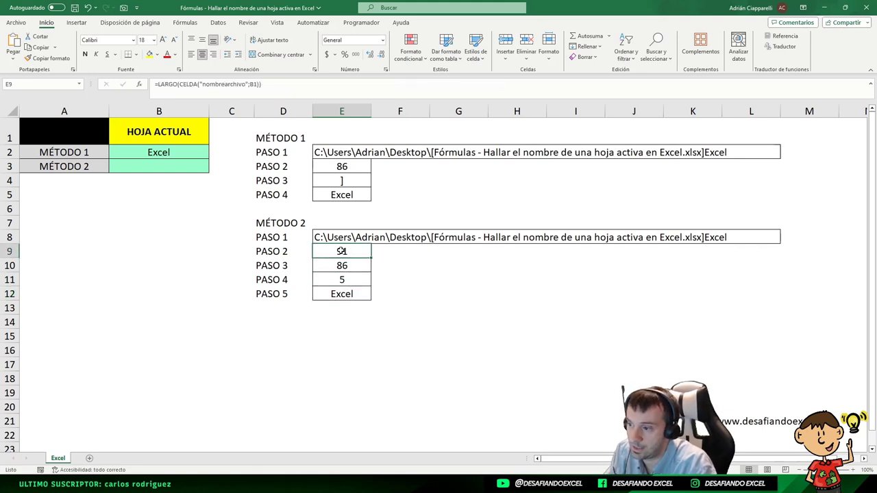
pyautogui.click(342, 266)
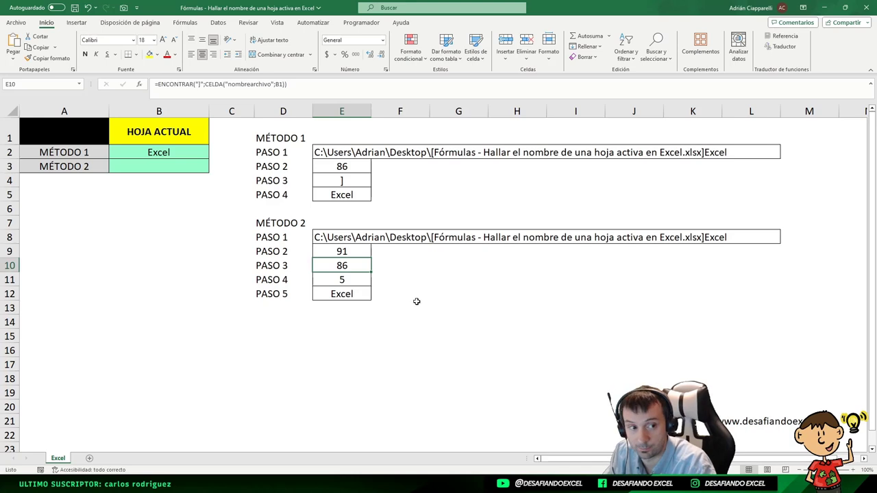
pyautogui.click(340, 294)
pyautogui.moveTo(507, 83); pyautogui.dragTo(356, 84)
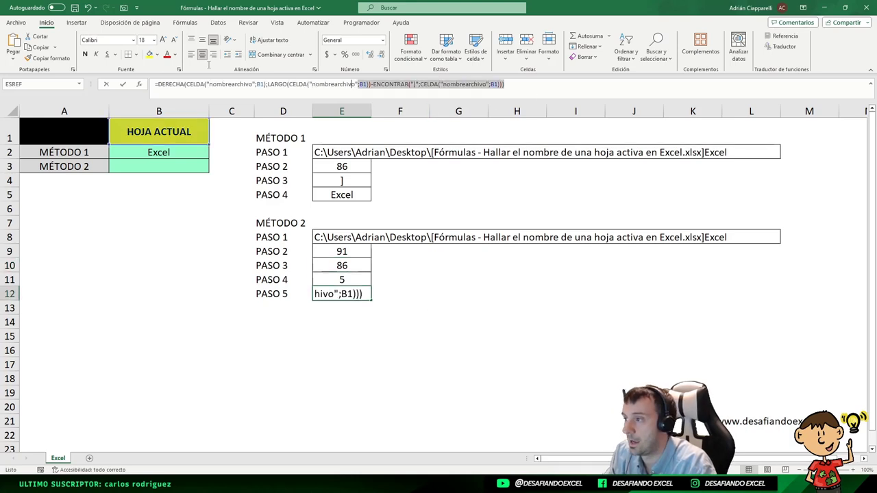
pyautogui.hotkey('shift', 'Home')
pyautogui.hotkey('ctrl', 'c')
# Paste the DERECHA formula into B3 as the MÉTODO 2 HOJA ACTUAL result.
pyautogui.press('Escape')
pyautogui.click(137, 167)
pyautogui.hotkey('ctrl', 'v')
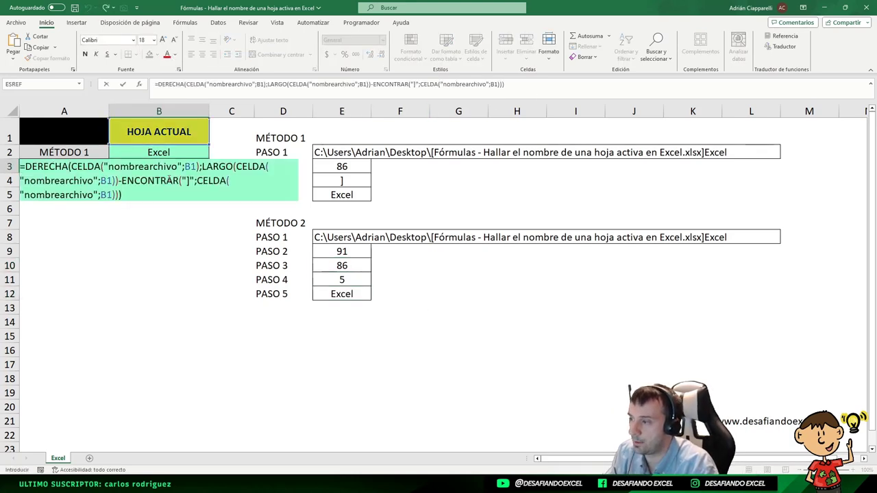
pyautogui.press('Return')
pyautogui.click(176, 172)
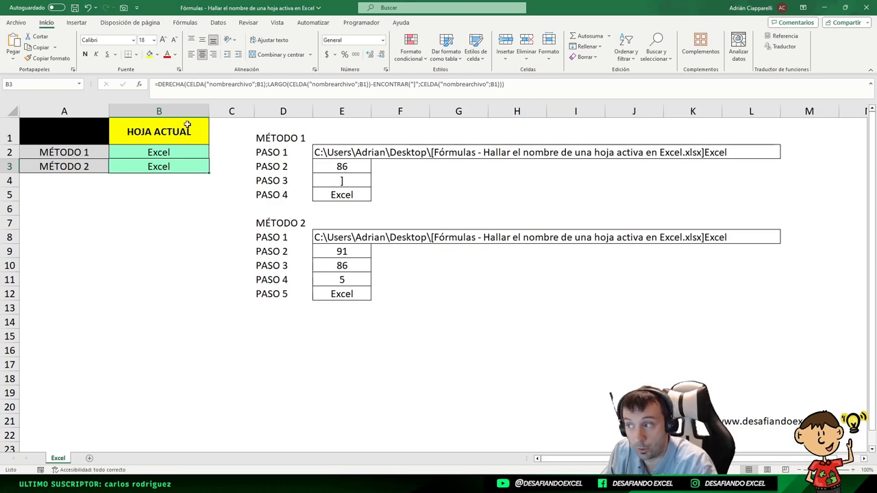
pyautogui.click(144, 153)
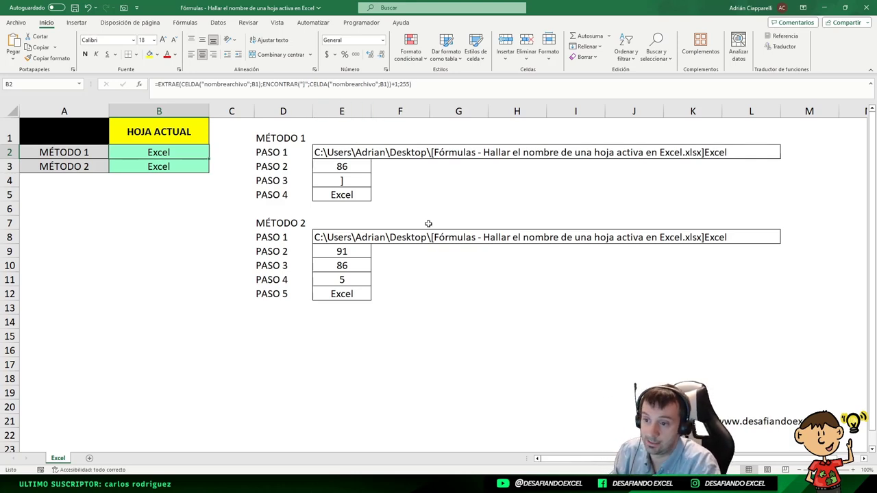
pyautogui.click(376, 158)
pyautogui.click(378, 239)
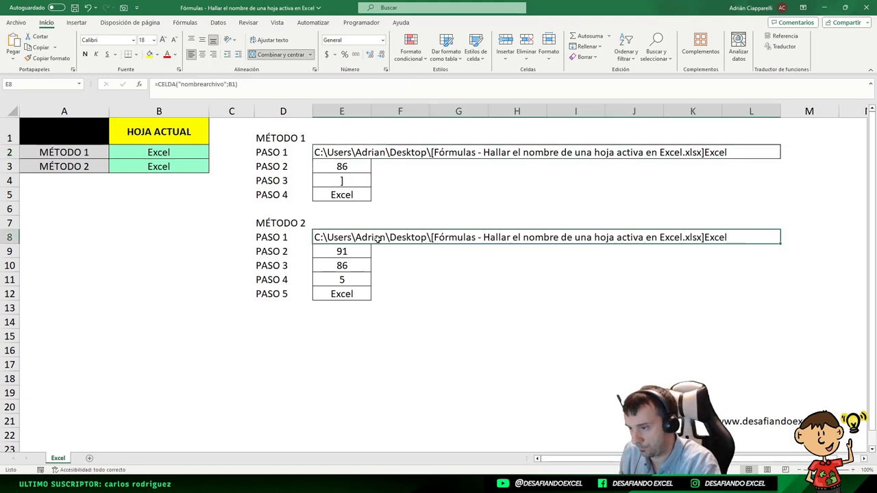
pyautogui.click(339, 192)
pyautogui.click(342, 251)
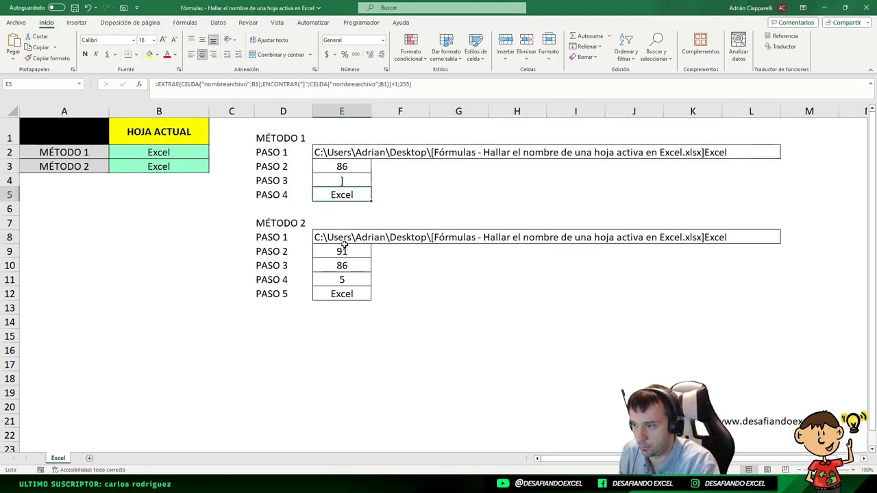
pyautogui.click(349, 293)
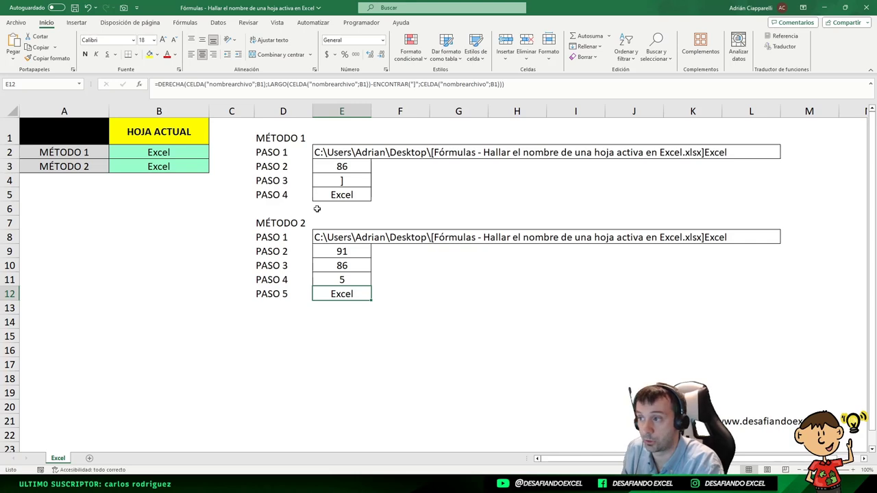
pyautogui.click(174, 152)
pyautogui.click(175, 163)
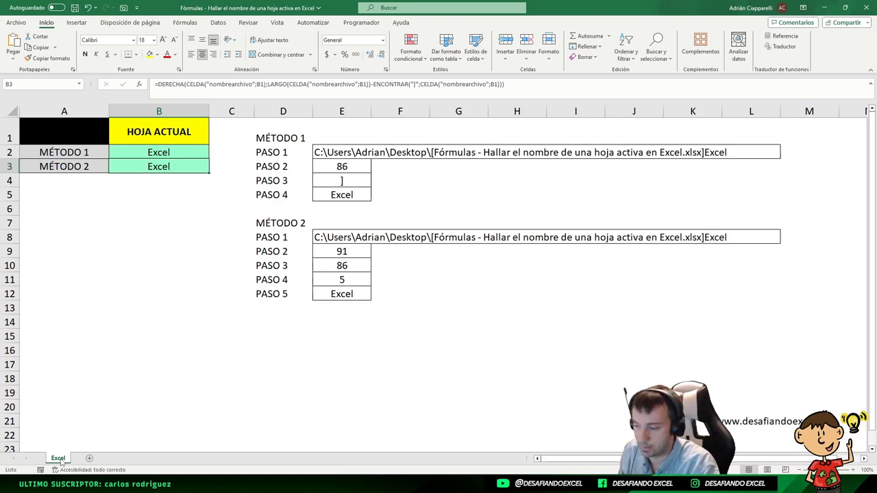
# Rename the Excel sheet to 123 and check B2's EXTRAE formula now returns 123.
pyautogui.doubleClick(59, 459)
pyautogui.write('123')
pyautogui.press('Return')
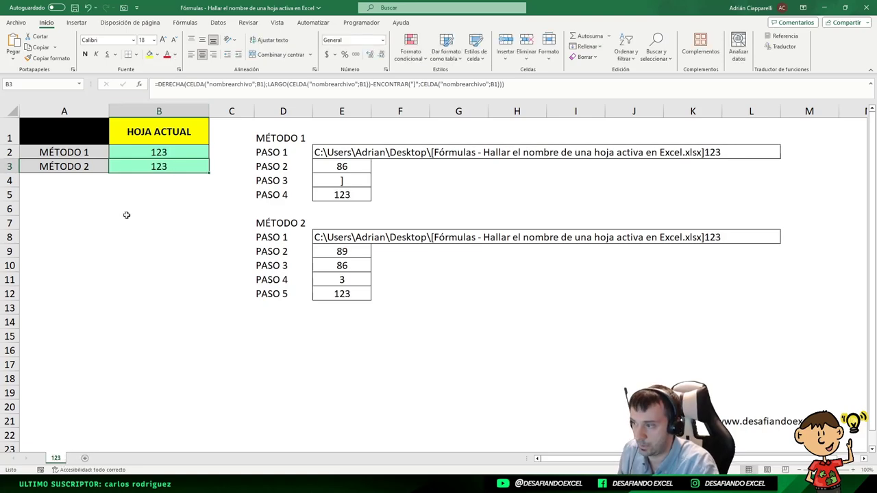
pyautogui.click(161, 150)
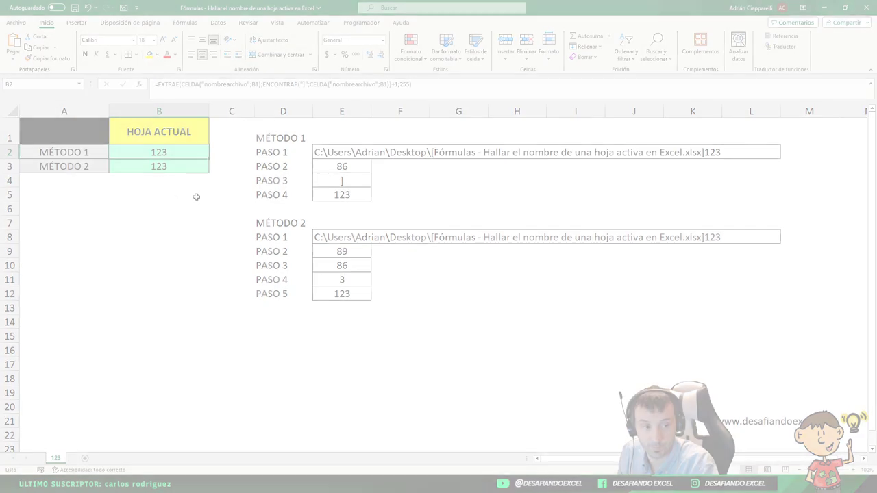